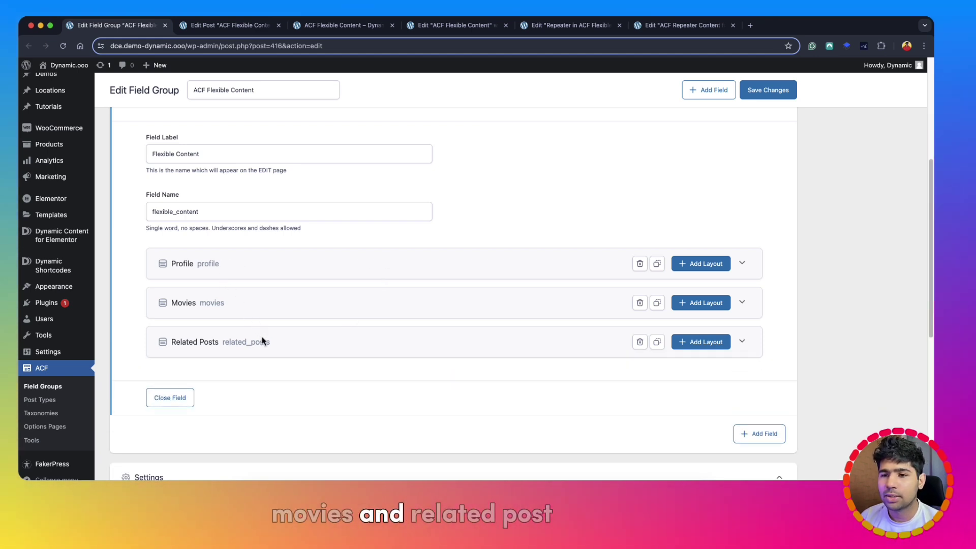
- Expand the Profile layout, review its text and map fields, then collapse it
{"action": "left_click", "coordinate": [236, 270]}
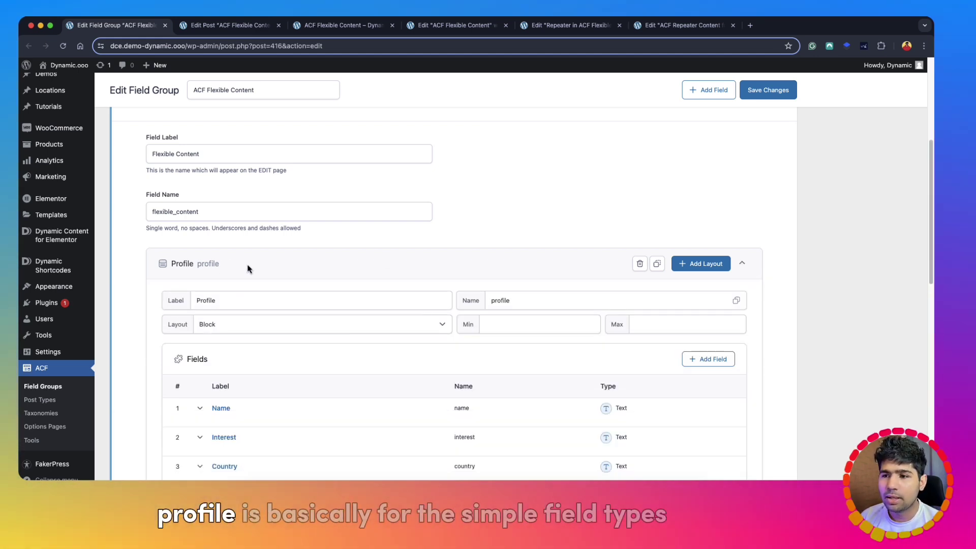
{"action": "scroll", "coordinate": [474, 335], "scroll_direction": "down", "scroll_amount": 2}
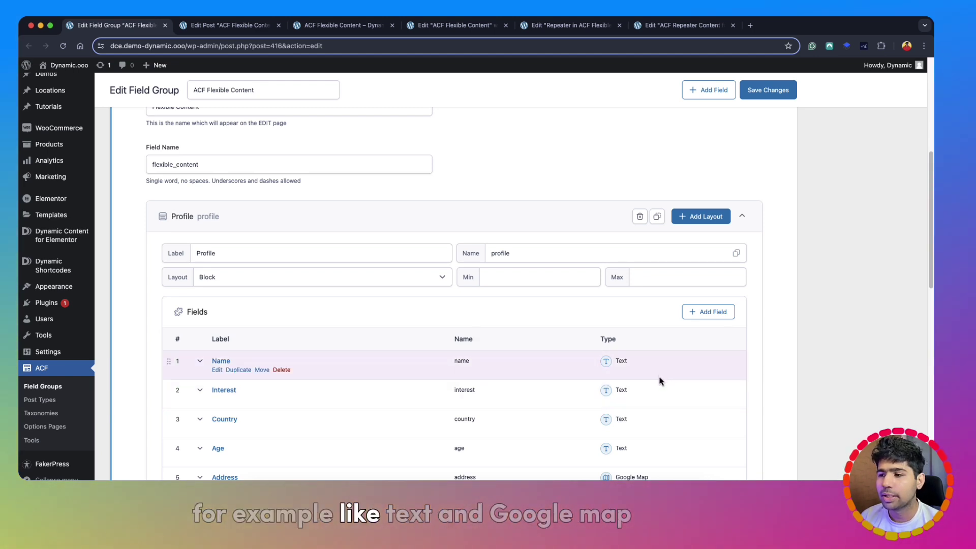
{"action": "scroll", "coordinate": [593, 457], "scroll_direction": "down", "scroll_amount": 2}
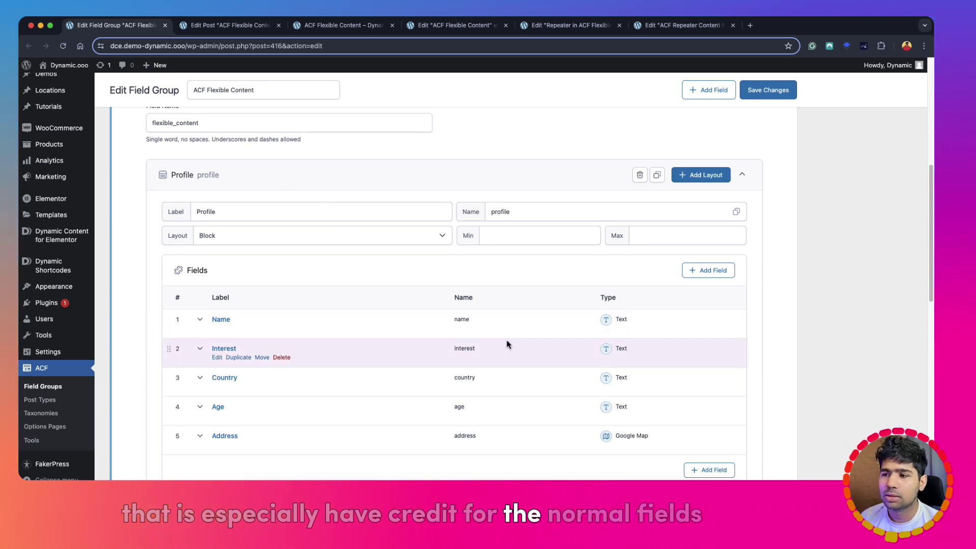
{"action": "left_click", "coordinate": [446, 186]}
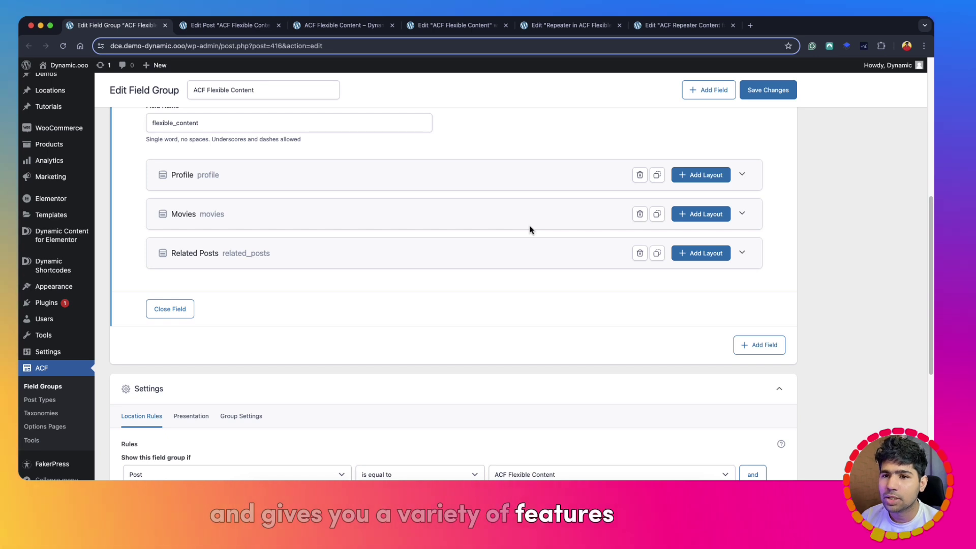
- Expand the Movies layout to see its fields
{"action": "left_click", "coordinate": [531, 224]}
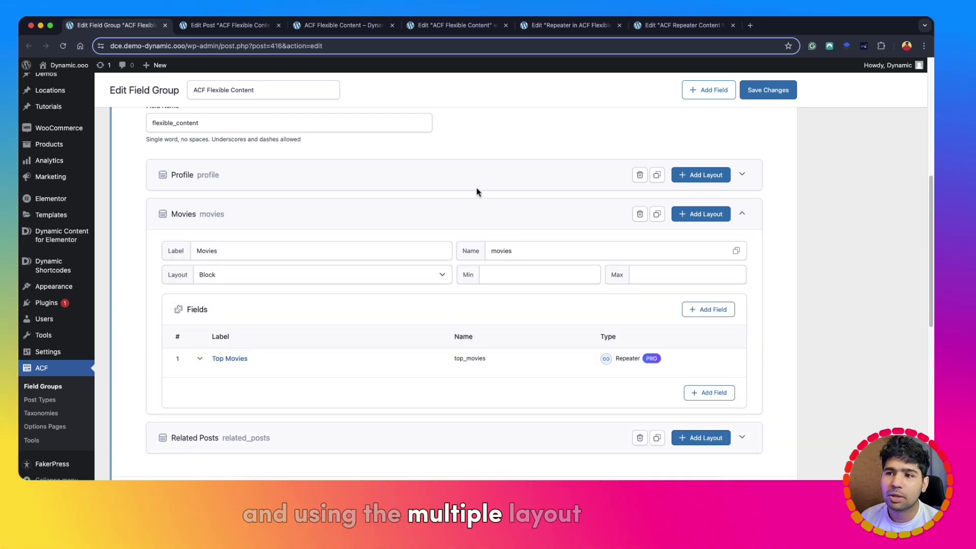
{"action": "left_click", "coordinate": [484, 228]}
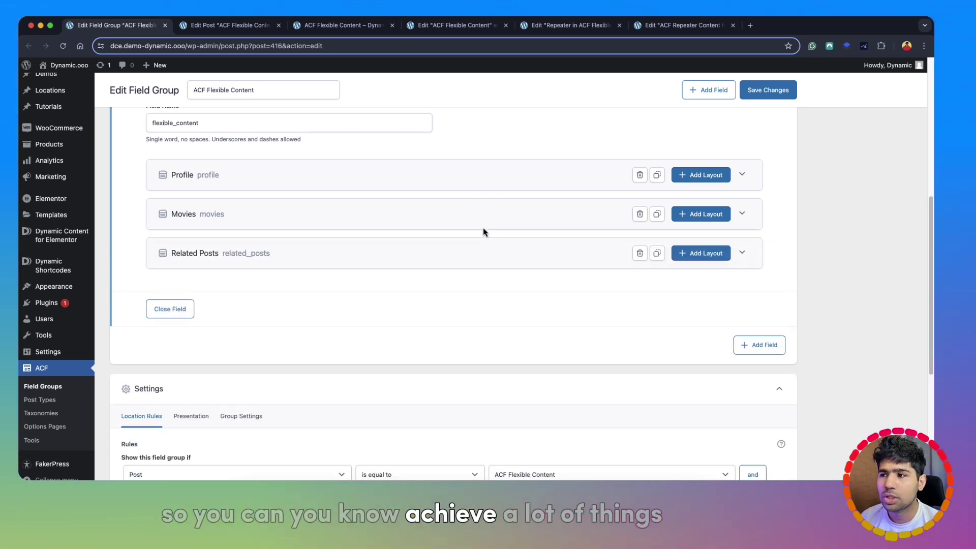
{"action": "left_click", "coordinate": [482, 221]}
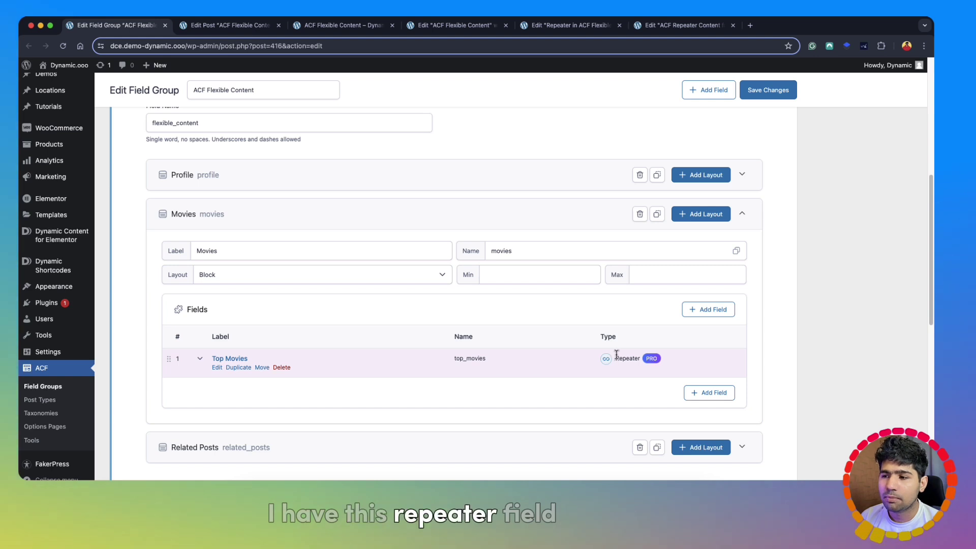
- Show the Top Movies repeater's Movie Name, Launch Year and Trailer Video sub-fields, then scroll to Related Posts
{"action": "left_click", "coordinate": [357, 375]}
{"action": "scroll", "coordinate": [383, 342], "scroll_direction": "down", "scroll_amount": 10}
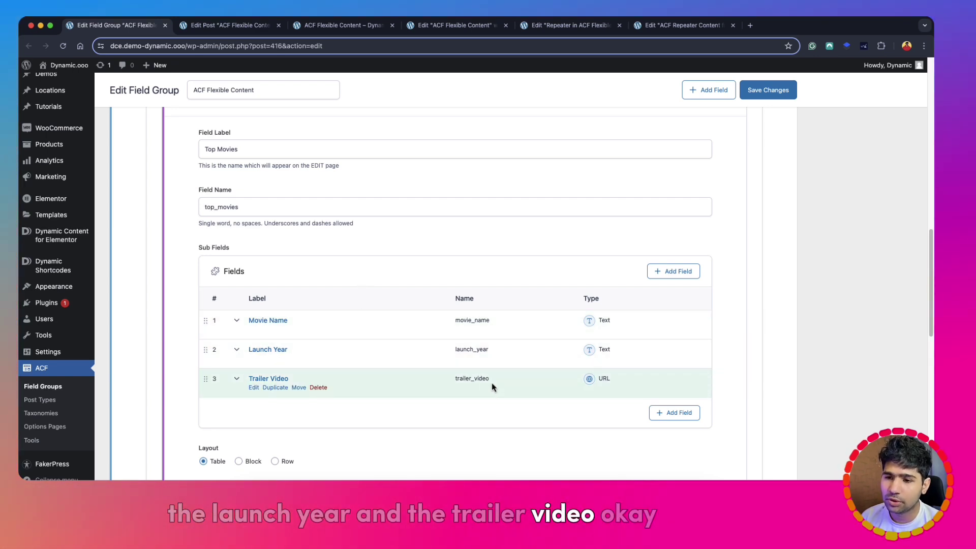
{"action": "scroll", "coordinate": [492, 388], "scroll_direction": "down", "scroll_amount": 5}
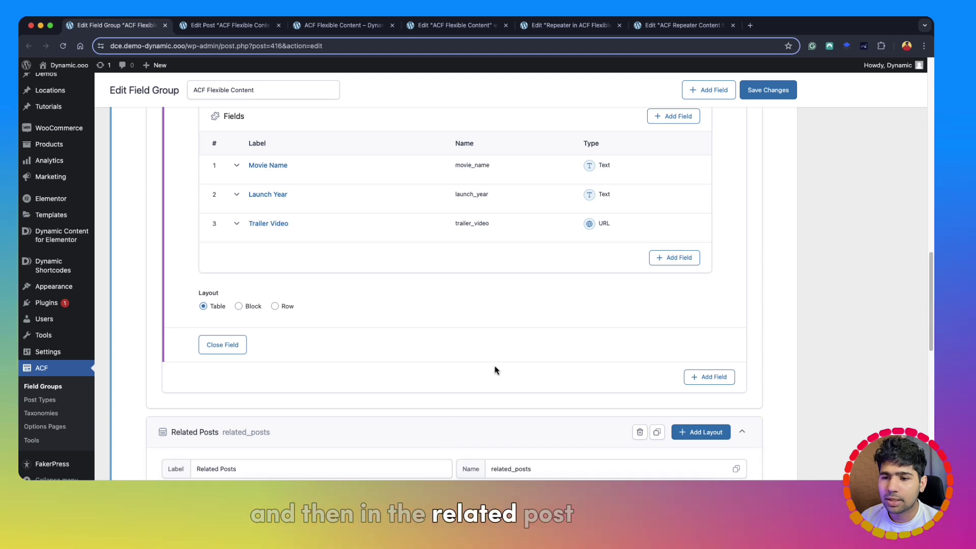
{"action": "scroll", "coordinate": [491, 388], "scroll_direction": "down", "scroll_amount": 8}
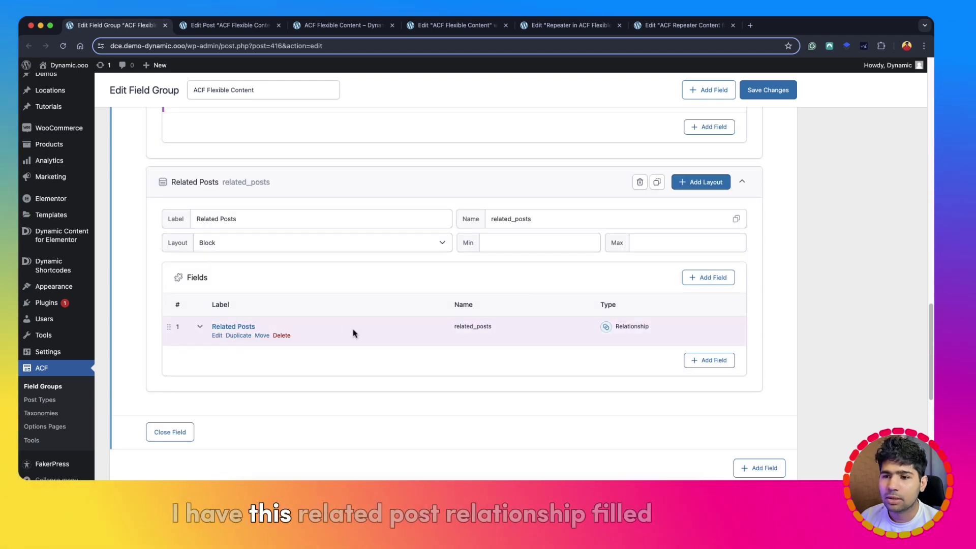
- Check the Related Posts field is limited to the Post type, then collapse its settings
{"action": "left_click", "coordinate": [568, 334]}
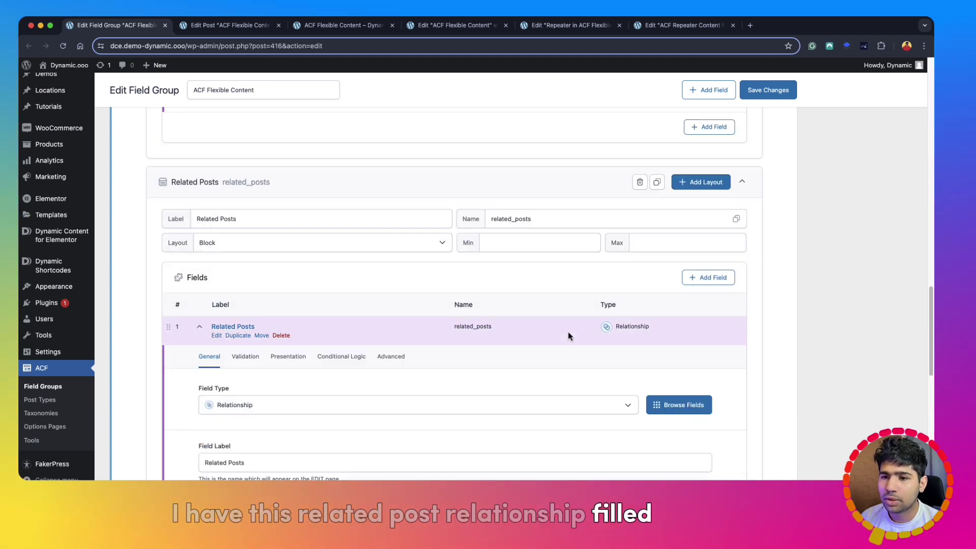
{"action": "scroll", "coordinate": [568, 338], "scroll_direction": "down", "scroll_amount": 8}
{"action": "scroll", "coordinate": [559, 341], "scroll_direction": "down", "scroll_amount": 4}
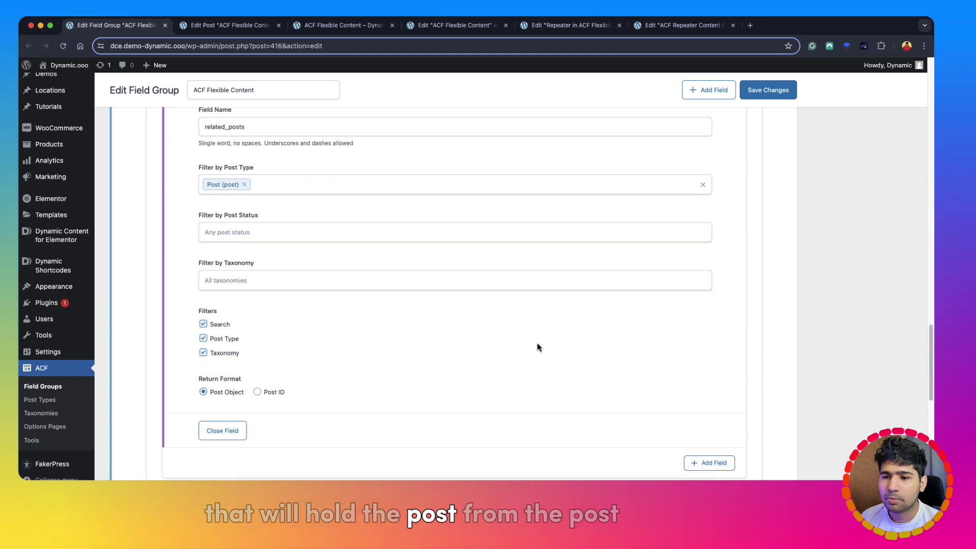
{"action": "scroll", "coordinate": [370, 360], "scroll_direction": "up", "scroll_amount": 1}
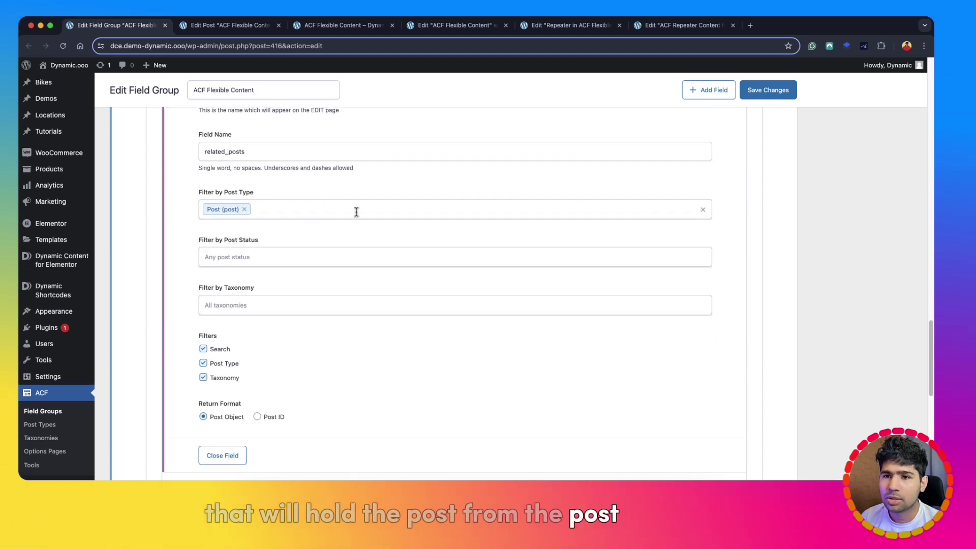
{"action": "scroll", "coordinate": [483, 218], "scroll_direction": "up", "scroll_amount": 14}
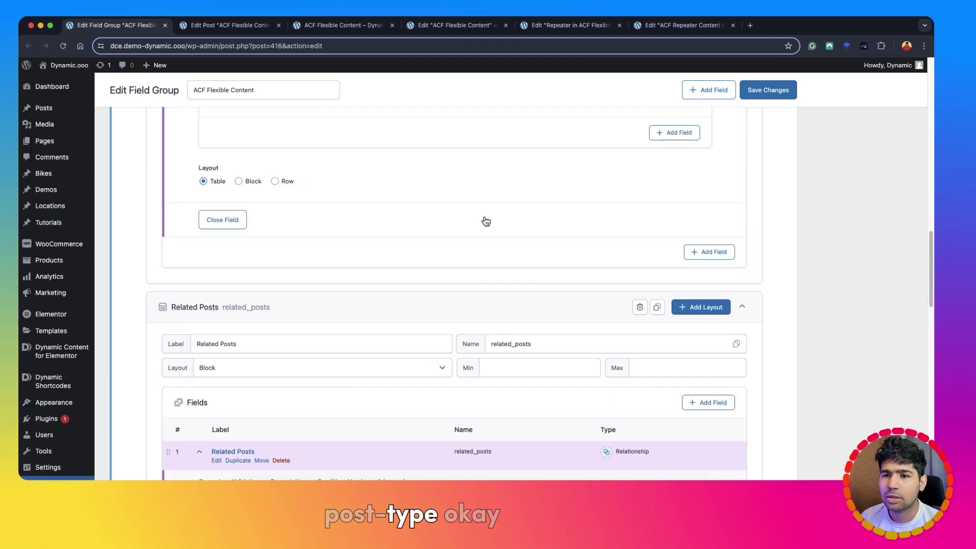
{"action": "left_click", "coordinate": [386, 449]}
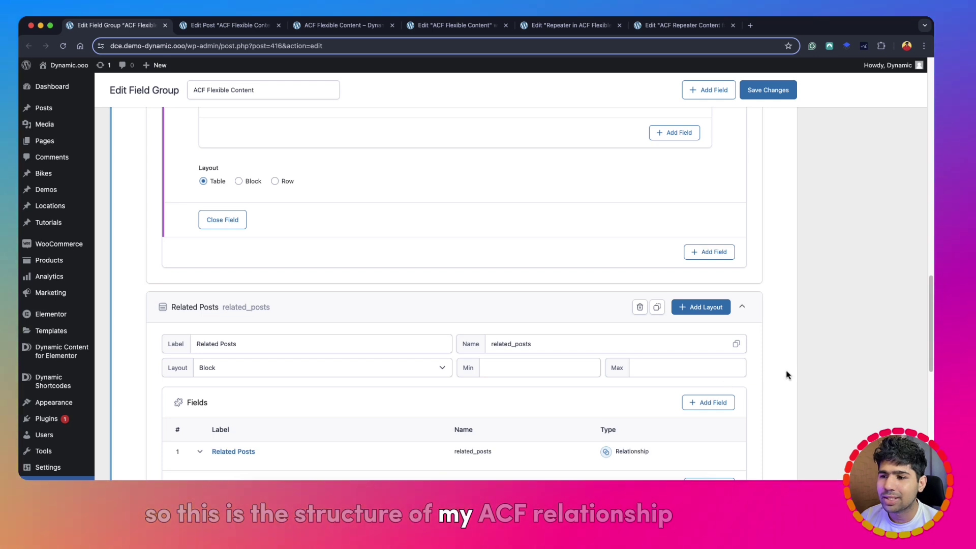
- Review the Movies layout's Min setting and its single Top Movies repeater field
{"action": "left_click", "coordinate": [498, 371]}
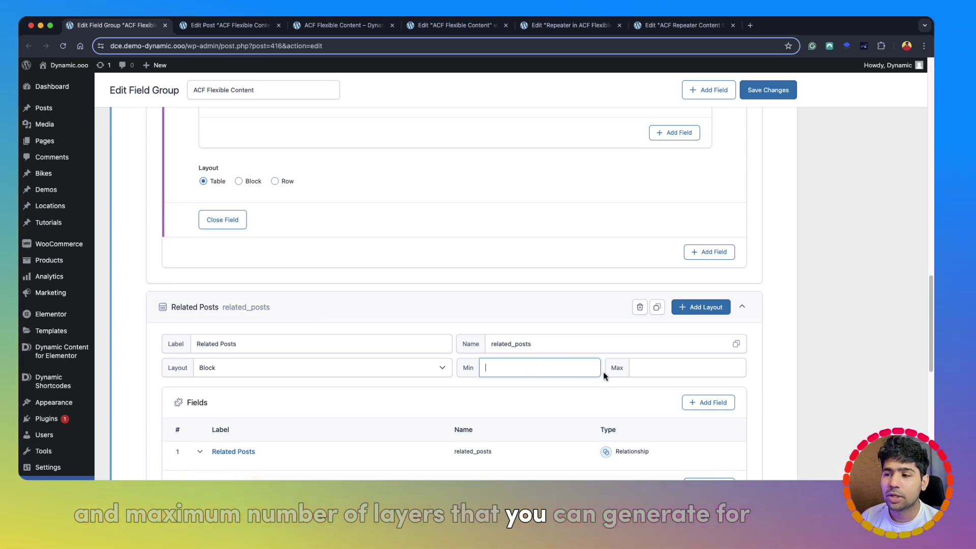
{"action": "scroll", "coordinate": [427, 300], "scroll_direction": "up", "scroll_amount": 10}
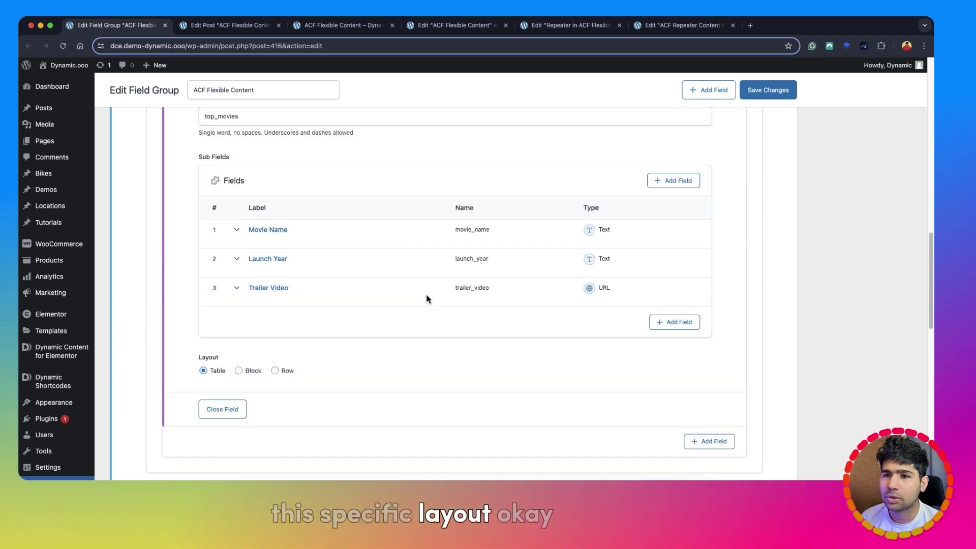
{"action": "scroll", "coordinate": [533, 337], "scroll_direction": "up", "scroll_amount": 4}
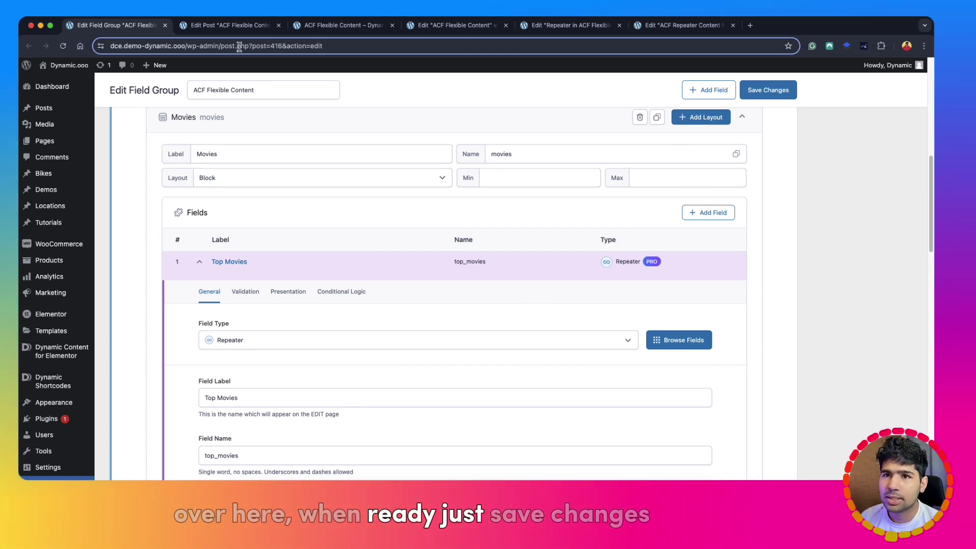
- Switch from the field group editor to the demo post's edit screen
{"action": "left_click", "coordinate": [212, 26]}
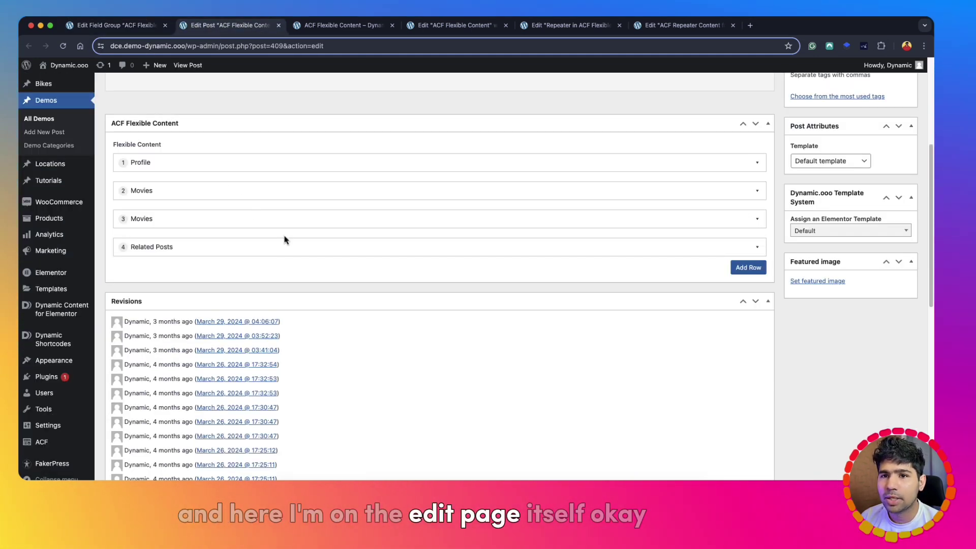
{"action": "scroll", "coordinate": [284, 240], "scroll_direction": "up", "scroll_amount": 5}
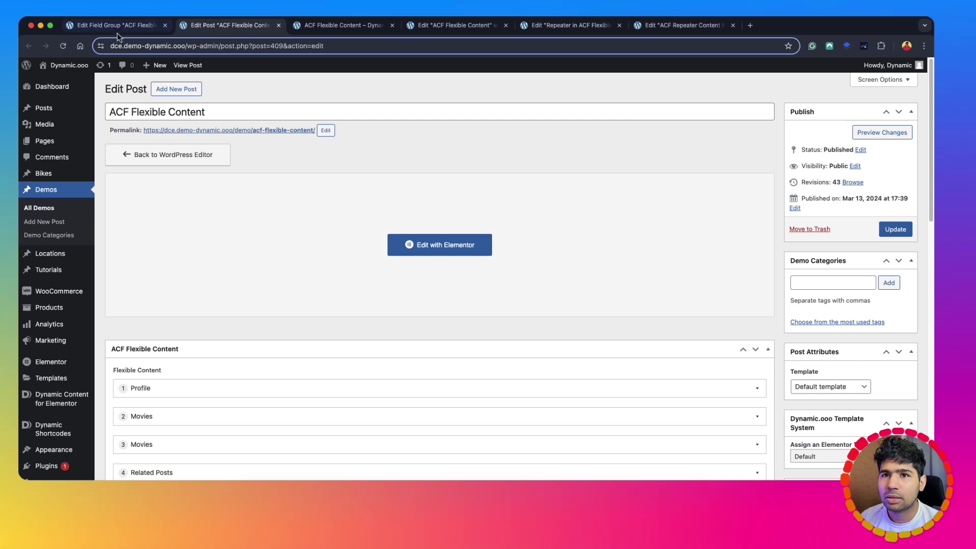
{"action": "left_click", "coordinate": [117, 25]}
{"action": "scroll", "coordinate": [307, 193], "scroll_direction": "down", "scroll_amount": 10}
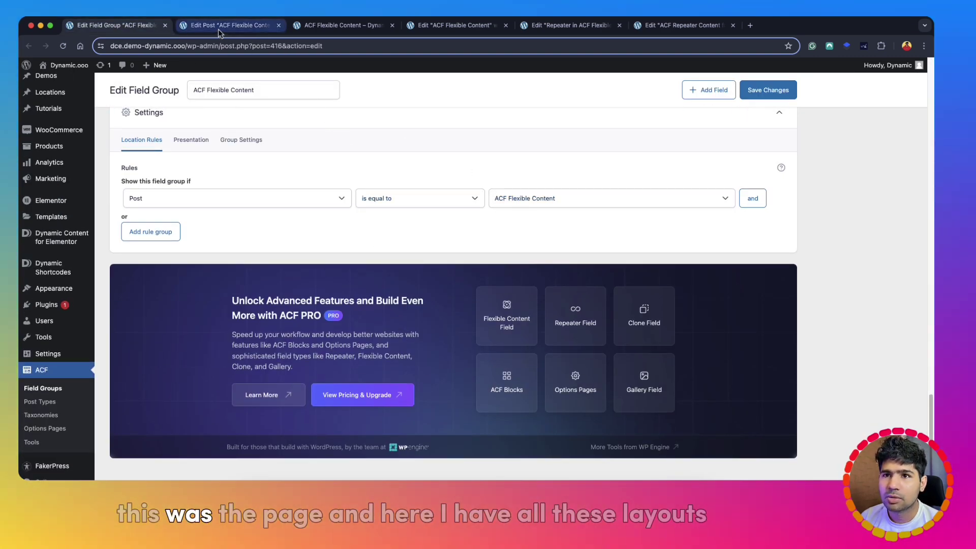
{"action": "left_click", "coordinate": [218, 26]}
{"action": "scroll", "coordinate": [254, 254], "scroll_direction": "down", "scroll_amount": 8}
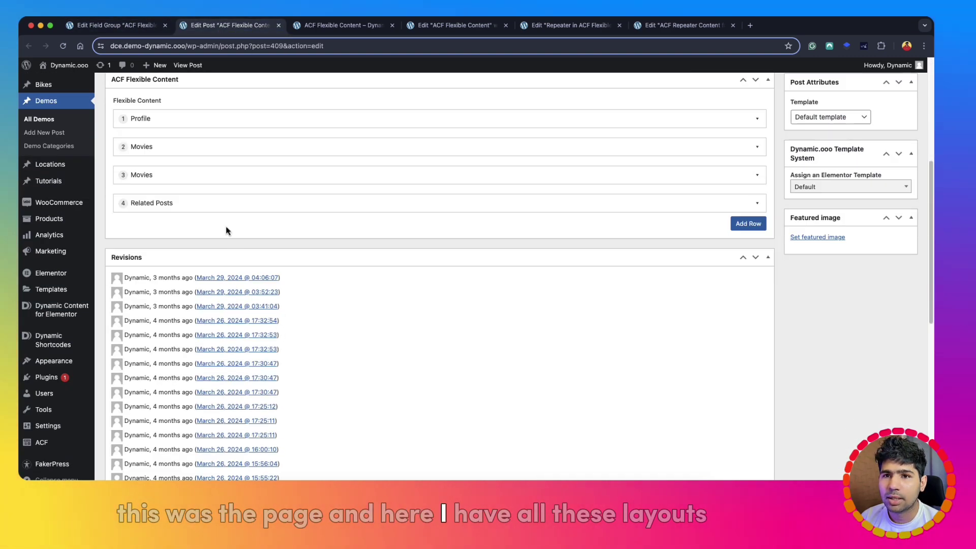
- Expand the post's Profile entry to review its values
{"action": "left_click", "coordinate": [216, 120]}
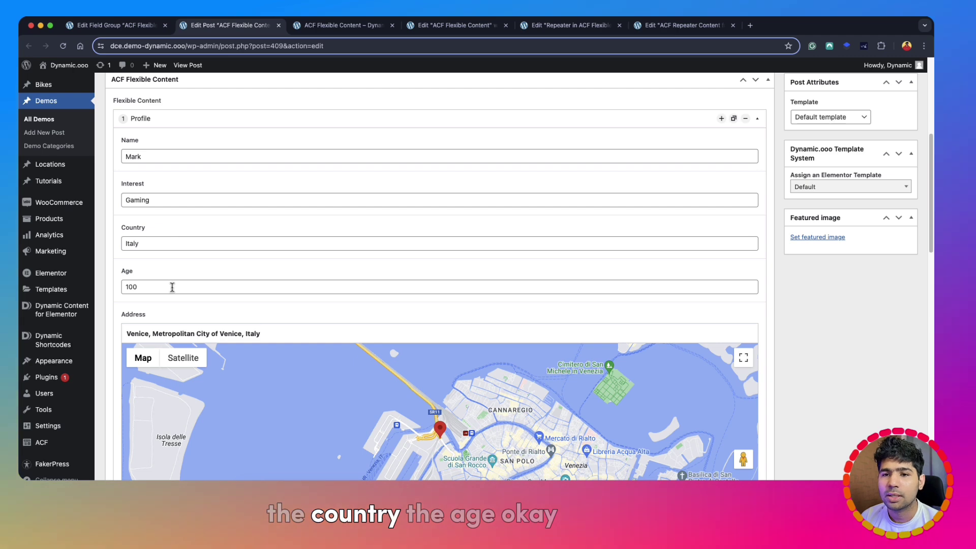
{"action": "scroll", "coordinate": [192, 295], "scroll_direction": "down", "scroll_amount": 1}
{"action": "scroll", "coordinate": [192, 295], "scroll_direction": "down", "scroll_amount": 5}
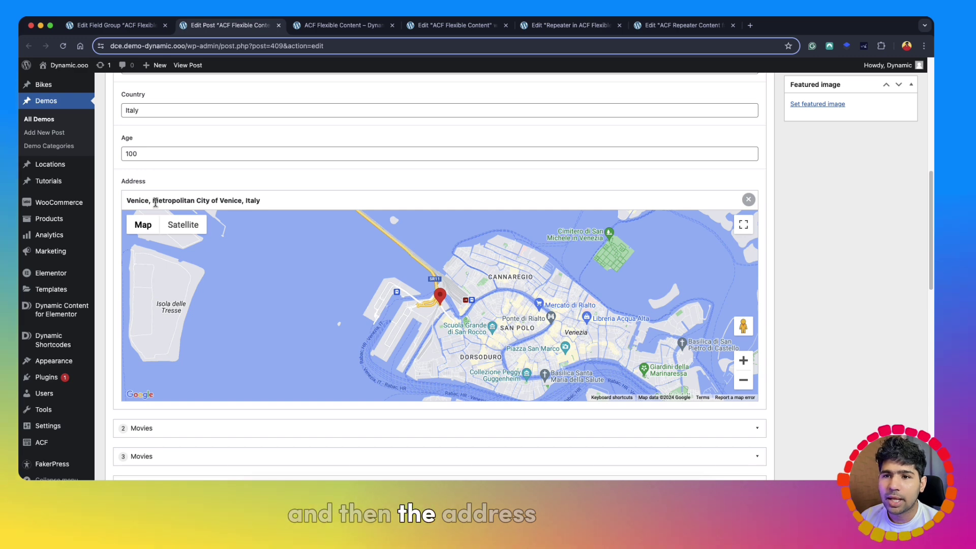
{"action": "scroll", "coordinate": [246, 212], "scroll_direction": "down", "scroll_amount": 3}
- Expand both Movies layouts and the Related Posts layout, then view the published page
{"action": "left_click", "coordinate": [229, 344]}
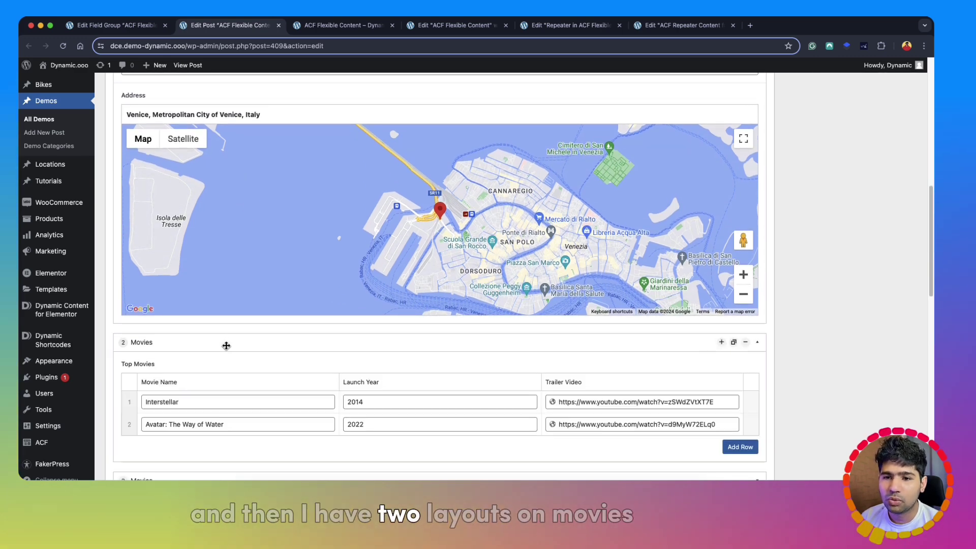
{"action": "scroll", "coordinate": [226, 345], "scroll_direction": "down", "scroll_amount": 5}
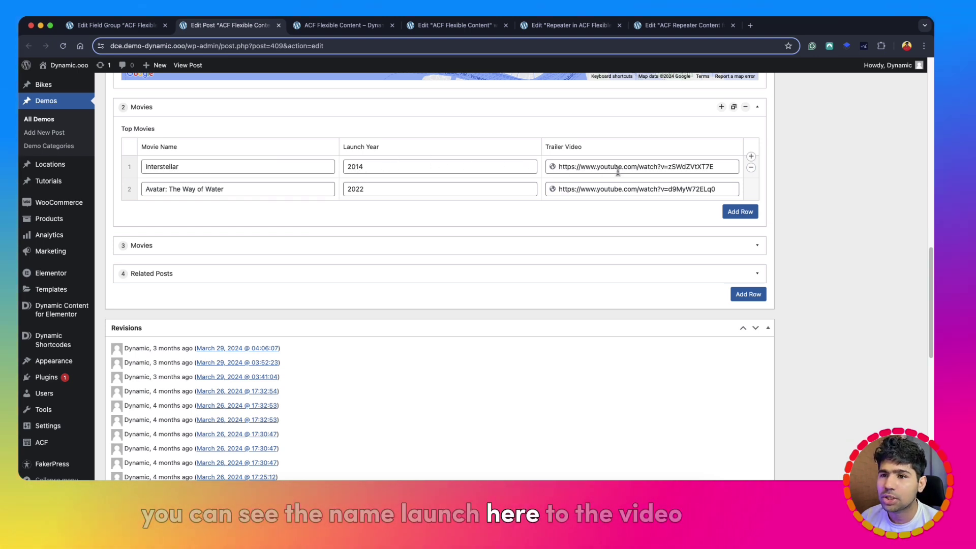
{"action": "left_click", "coordinate": [281, 268]}
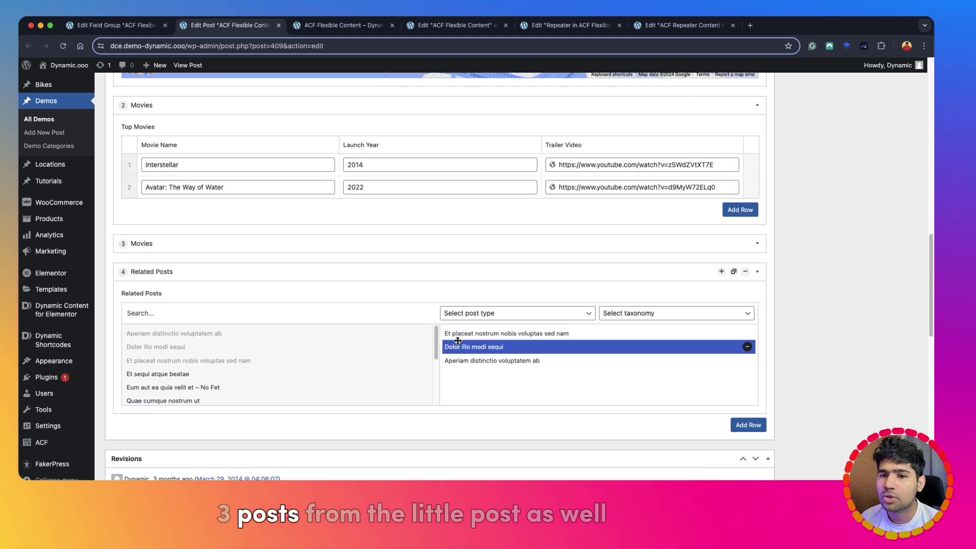
{"action": "left_click", "coordinate": [338, 249]}
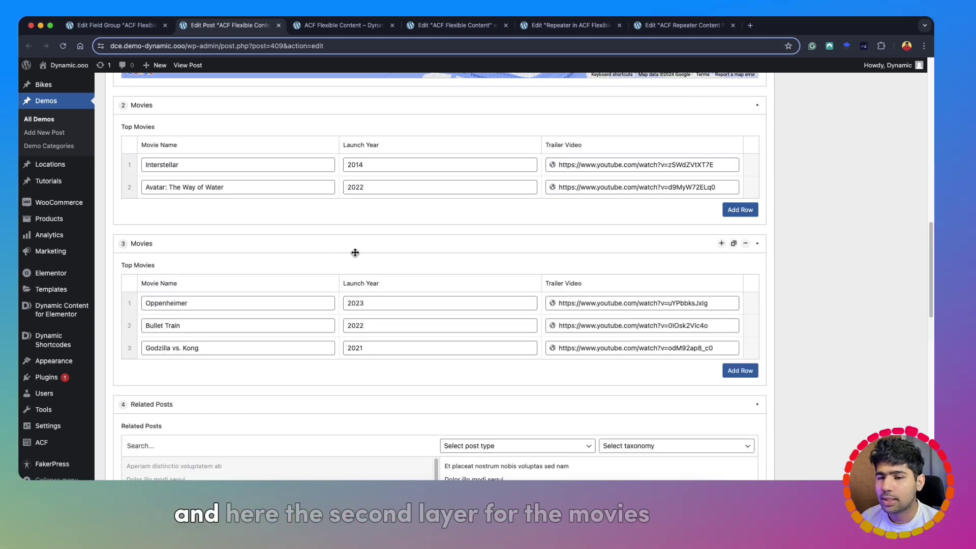
{"action": "left_click", "coordinate": [342, 25]}
{"action": "scroll", "coordinate": [620, 165], "scroll_direction": "up", "scroll_amount": 6}
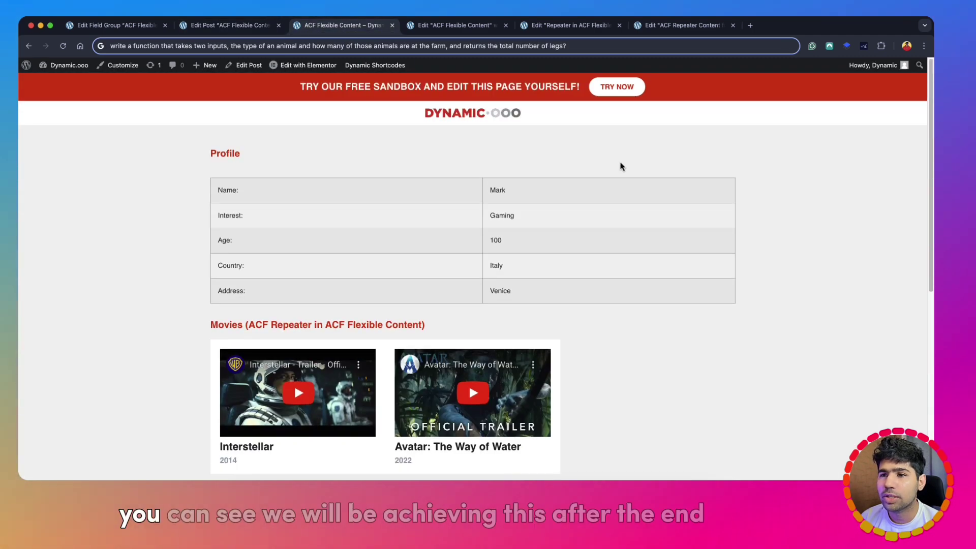
{"action": "left_click_drag", "start_coordinate": [931, 140], "coordinate": [932, 340]}
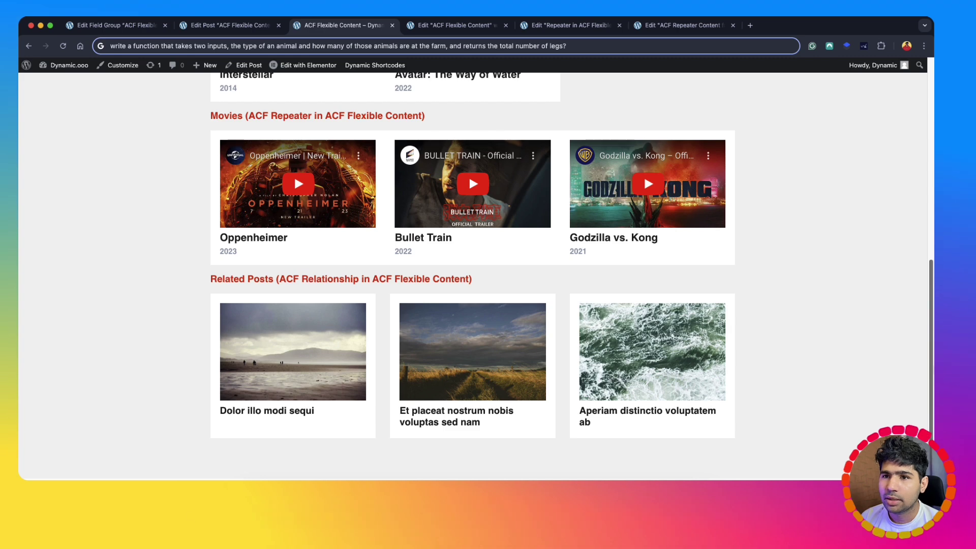
{"action": "scroll", "coordinate": [523, 167], "scroll_direction": "up", "scroll_amount": 8}
{"action": "scroll", "coordinate": [457, 208], "scroll_direction": "down", "scroll_amount": 2}
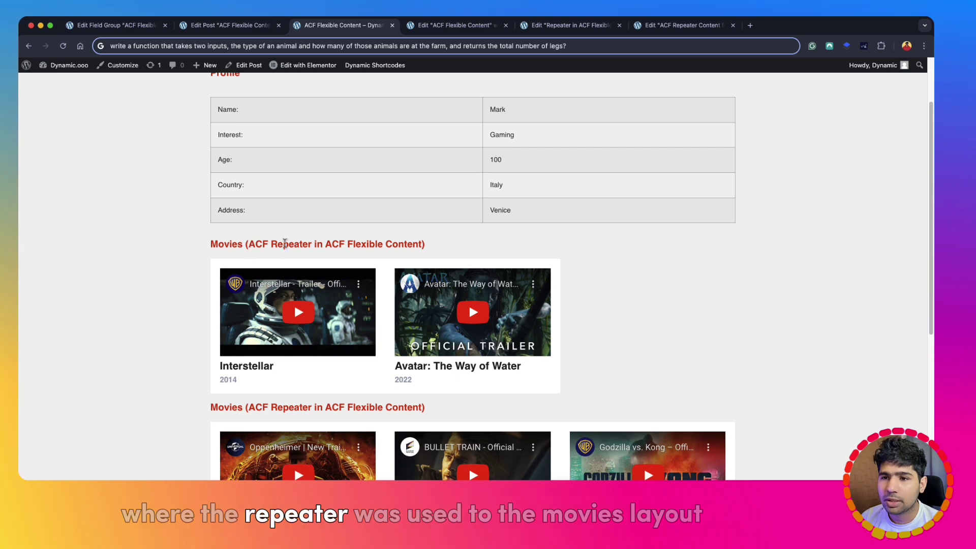
{"action": "scroll", "coordinate": [307, 243], "scroll_direction": "down", "scroll_amount": 4}
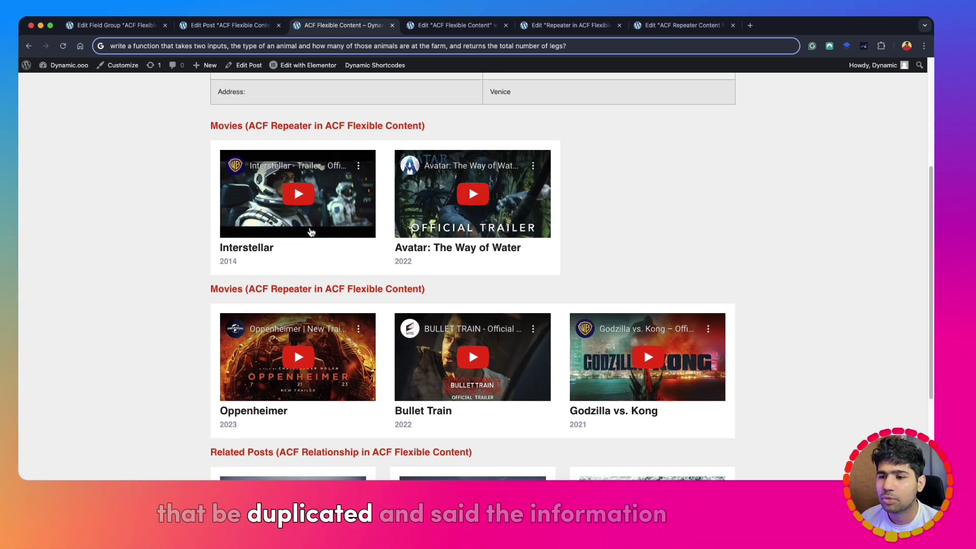
{"action": "scroll", "coordinate": [311, 231], "scroll_direction": "down", "scroll_amount": 3}
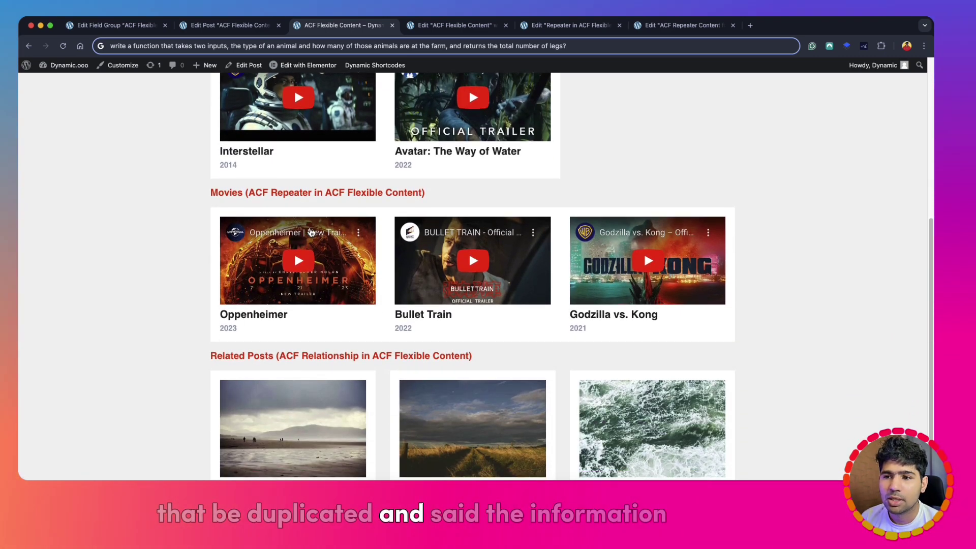
- In Elementor, confirm the widget reads flexible_content from Current Post, then expand the profile layout
{"action": "left_click", "coordinate": [460, 28]}
{"action": "scroll", "coordinate": [619, 217], "scroll_direction": "up", "scroll_amount": 10}
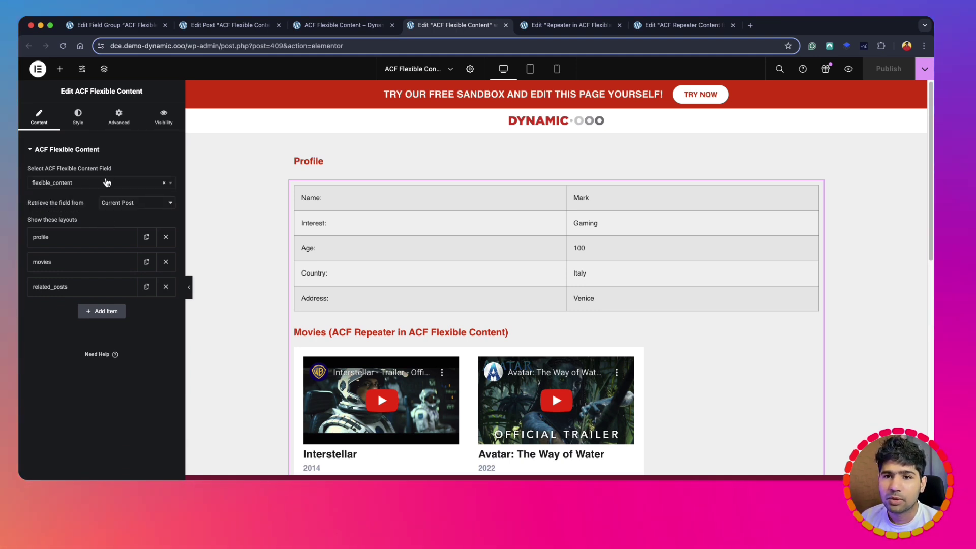
{"action": "left_click", "coordinate": [89, 184]}
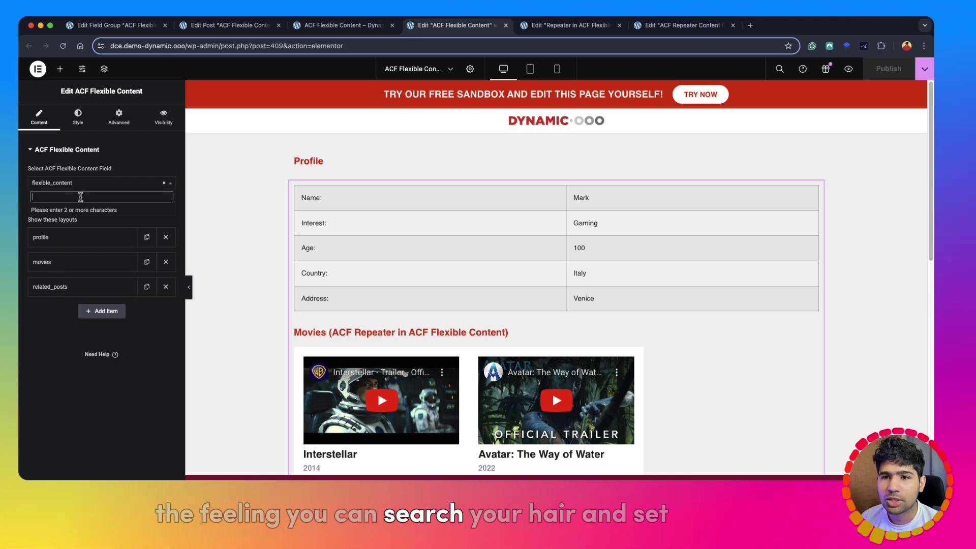
{"action": "key", "text": "Escape"}
{"action": "left_click", "coordinate": [71, 150]}
{"action": "left_click", "coordinate": [74, 151]}
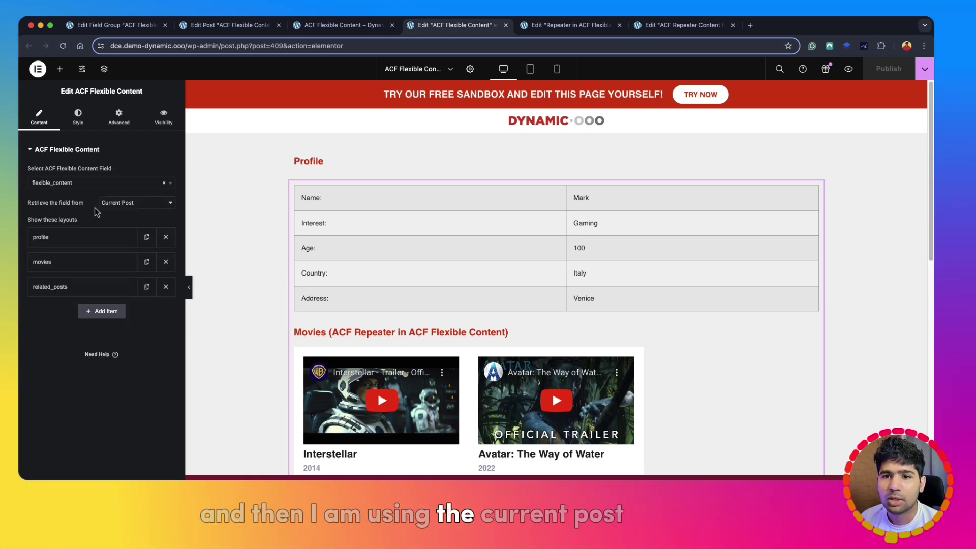
{"action": "left_click", "coordinate": [158, 346]}
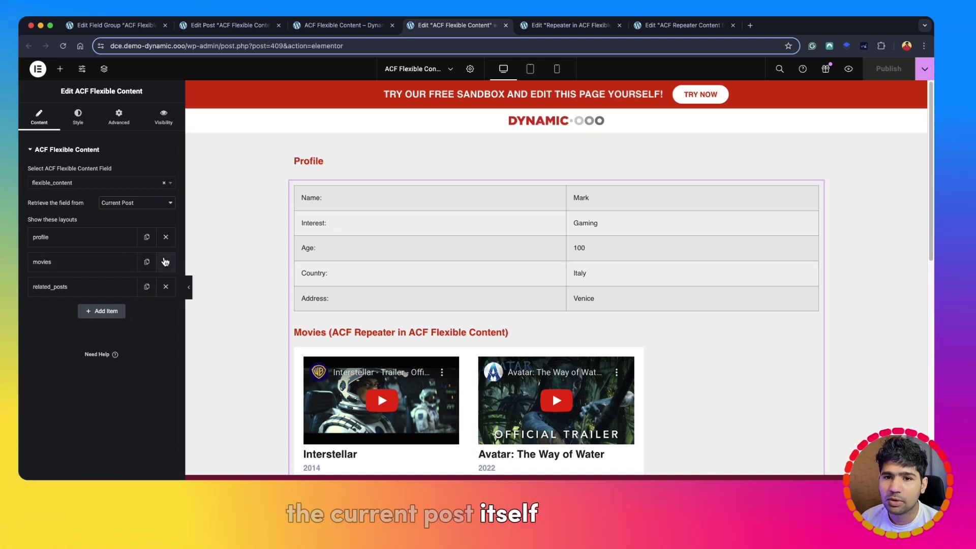
{"action": "left_click", "coordinate": [86, 239]}
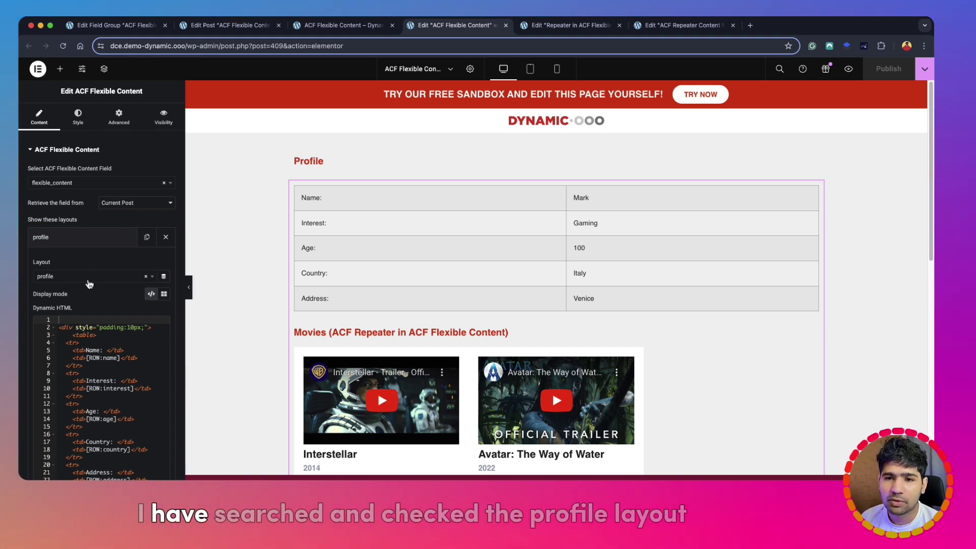
- Review the full profile table template with its [ROW:name] through [ROW:address] tokens
{"action": "scroll", "coordinate": [102, 283], "scroll_direction": "down", "scroll_amount": 1}
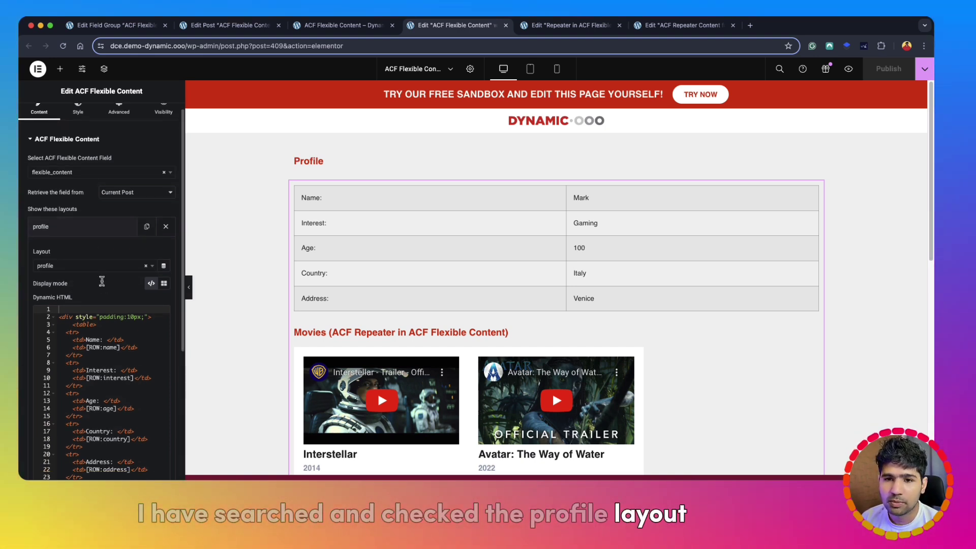
{"action": "scroll", "coordinate": [102, 285], "scroll_direction": "down", "scroll_amount": 2}
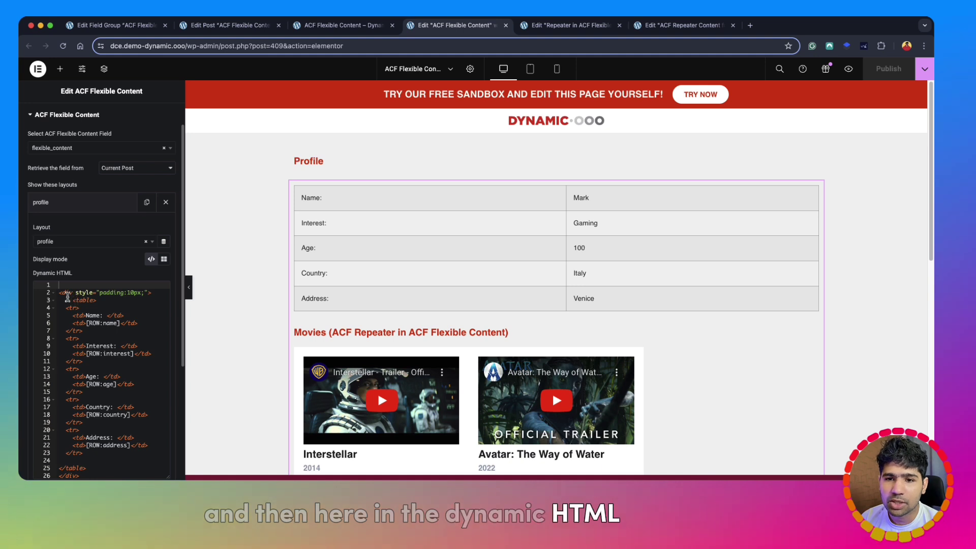
{"action": "scroll", "coordinate": [92, 308], "scroll_direction": "down", "scroll_amount": 2}
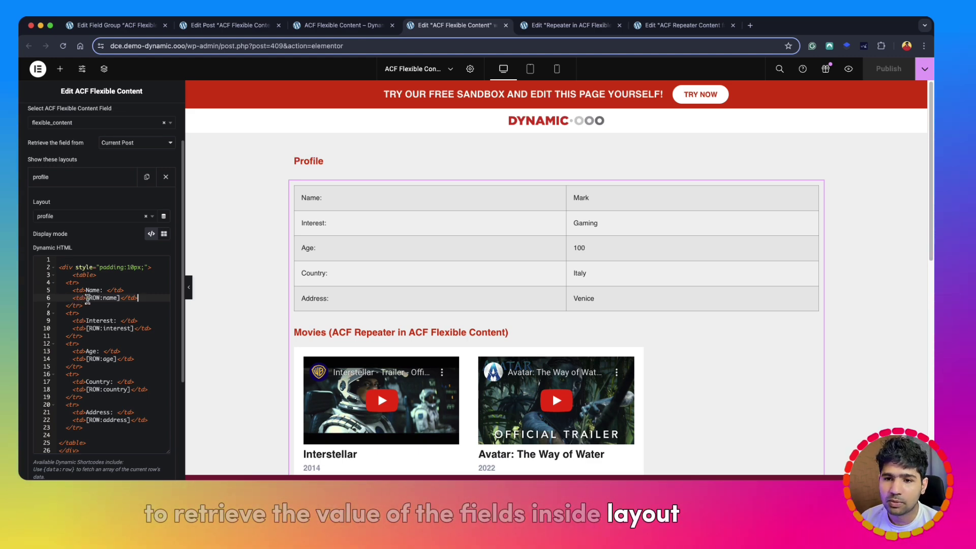
{"action": "left_click", "coordinate": [91, 26]}
- Expand the Profile layout to list its Name, Interest, Country, Age and Address fields
{"action": "scroll", "coordinate": [381, 229], "scroll_direction": "up", "scroll_amount": 10}
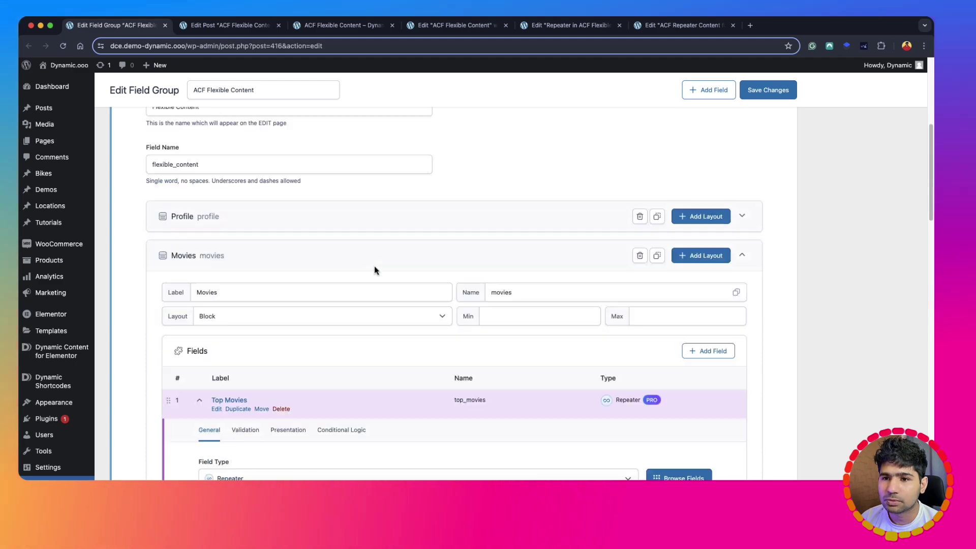
{"action": "scroll", "coordinate": [375, 269], "scroll_direction": "up", "scroll_amount": 10}
{"action": "scroll", "coordinate": [375, 273], "scroll_direction": "down", "scroll_amount": 6}
{"action": "left_click", "coordinate": [317, 226]}
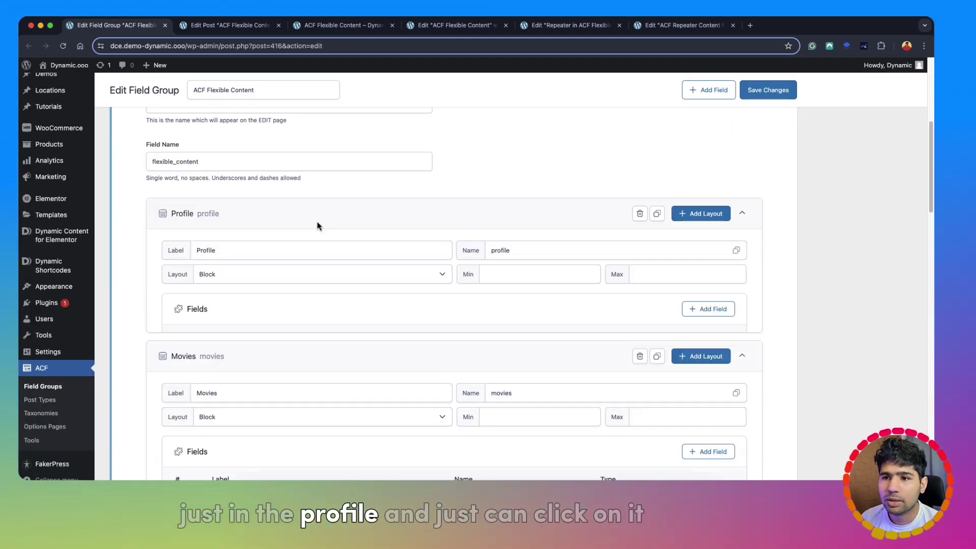
{"action": "scroll", "coordinate": [452, 305], "scroll_direction": "down", "scroll_amount": 3}
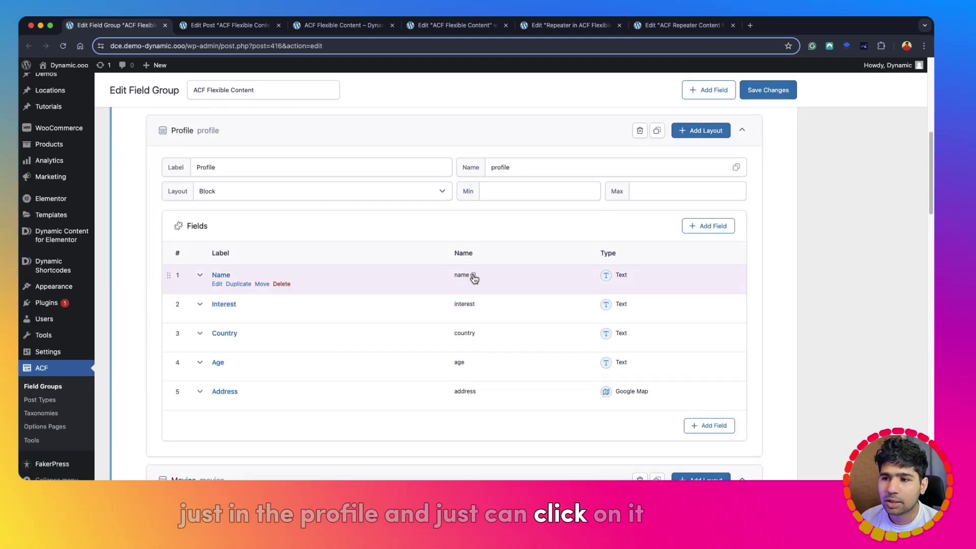
- Paste into the browser address bar, dismiss the suggestions and switch back to the demo post
{"action": "left_click", "coordinate": [310, 49]}
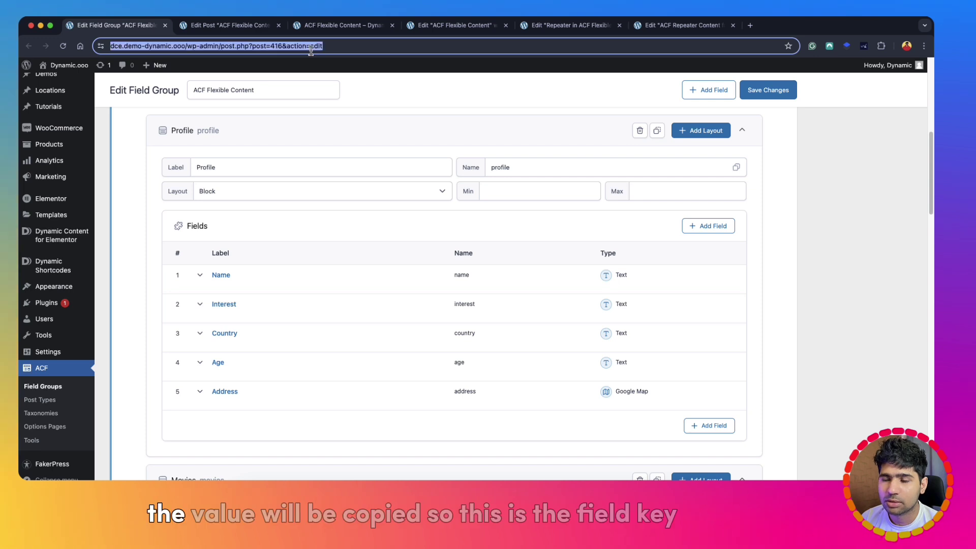
{"action": "type", "text": "name"}
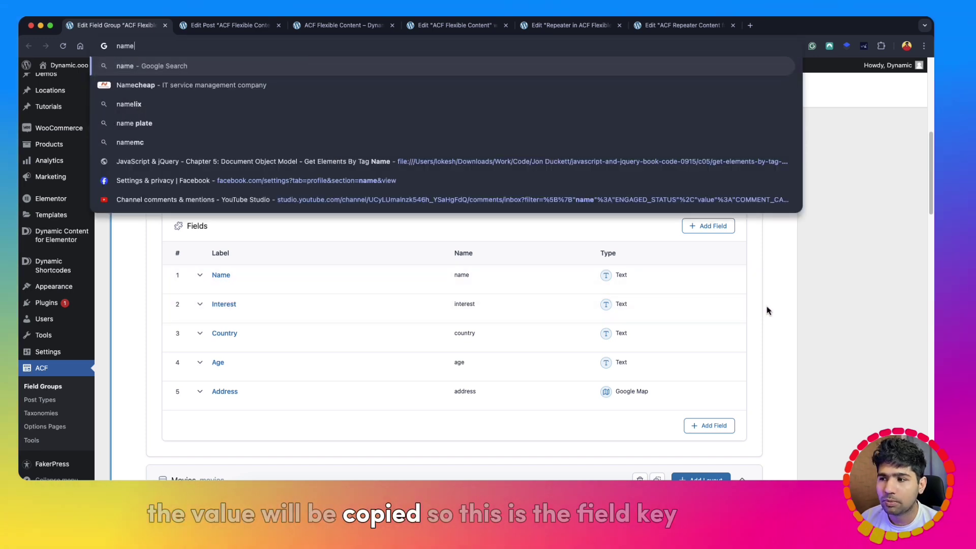
{"action": "left_click", "coordinate": [767, 310]}
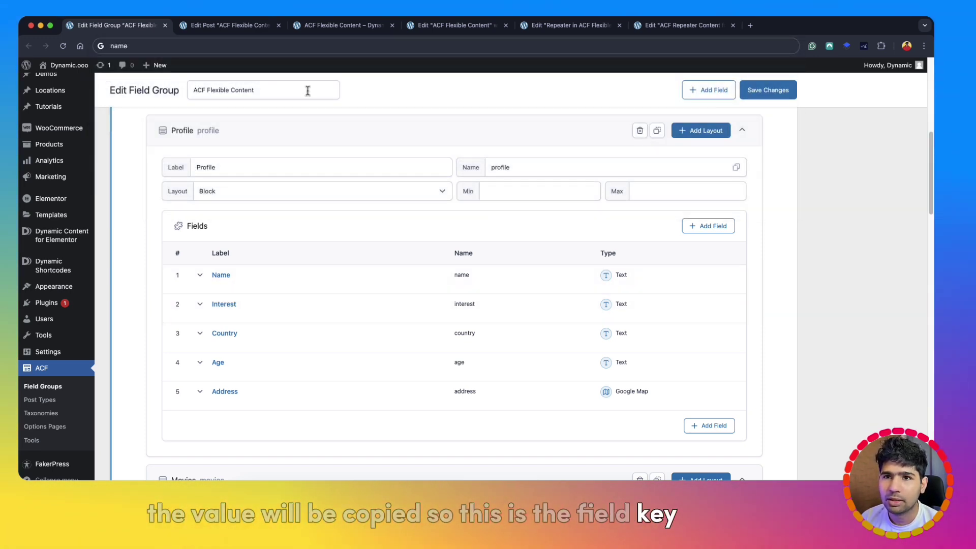
{"action": "left_click", "coordinate": [229, 32]}
- Look over the demo post's movie entries, then return to the Elementor profile layout template
{"action": "key", "text": "ctrl+Tab"}
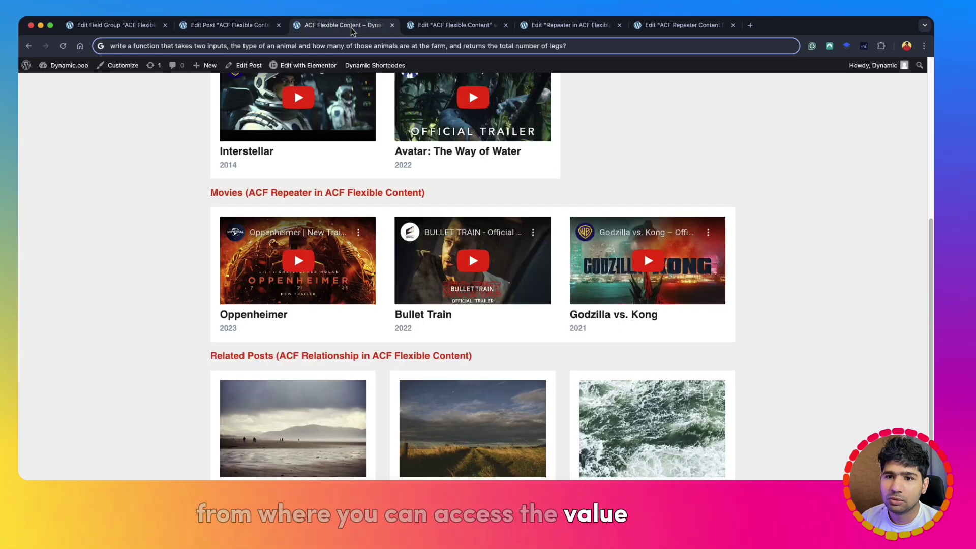
{"action": "left_click", "coordinate": [229, 28]}
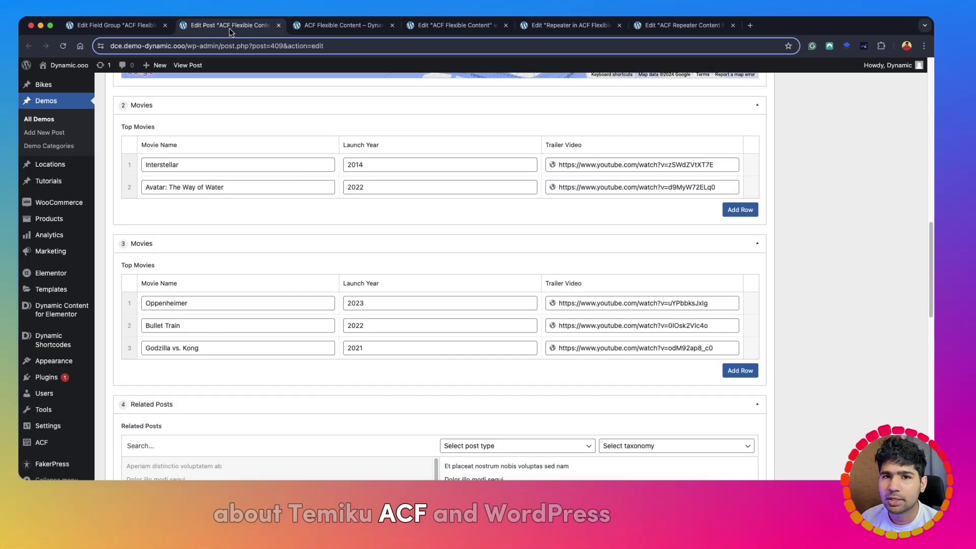
{"action": "left_click", "coordinate": [460, 26]}
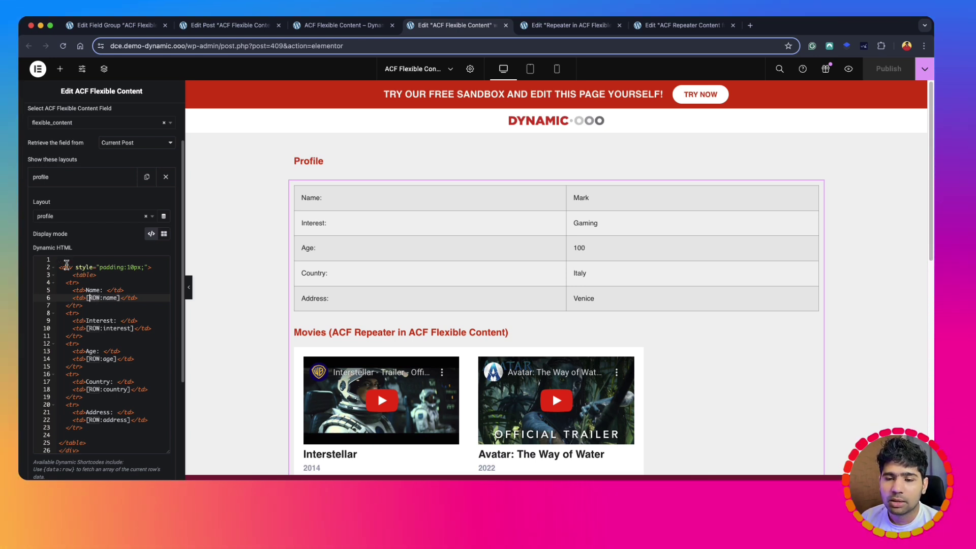
{"action": "left_click_drag", "start_coordinate": [74, 302], "coordinate": [117, 423]}
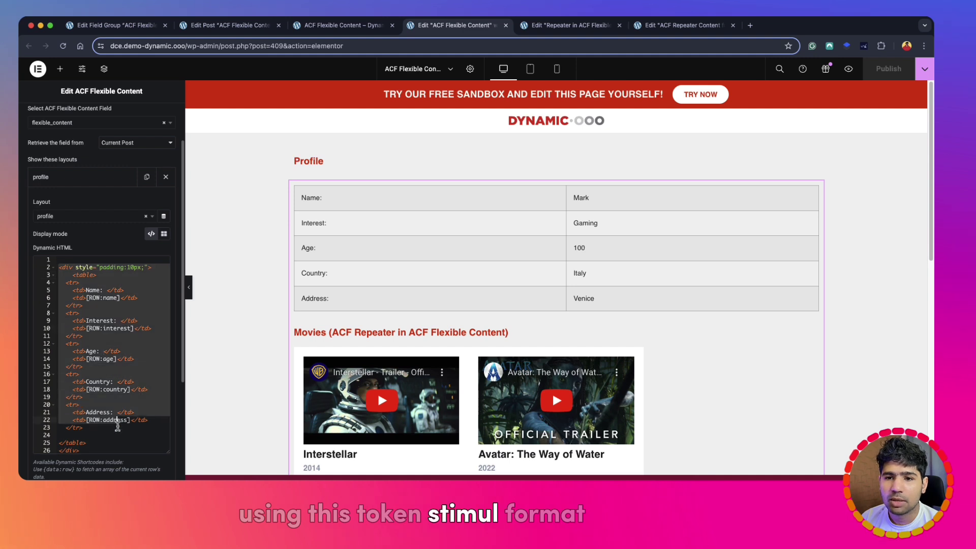
{"action": "left_click", "coordinate": [134, 297]}
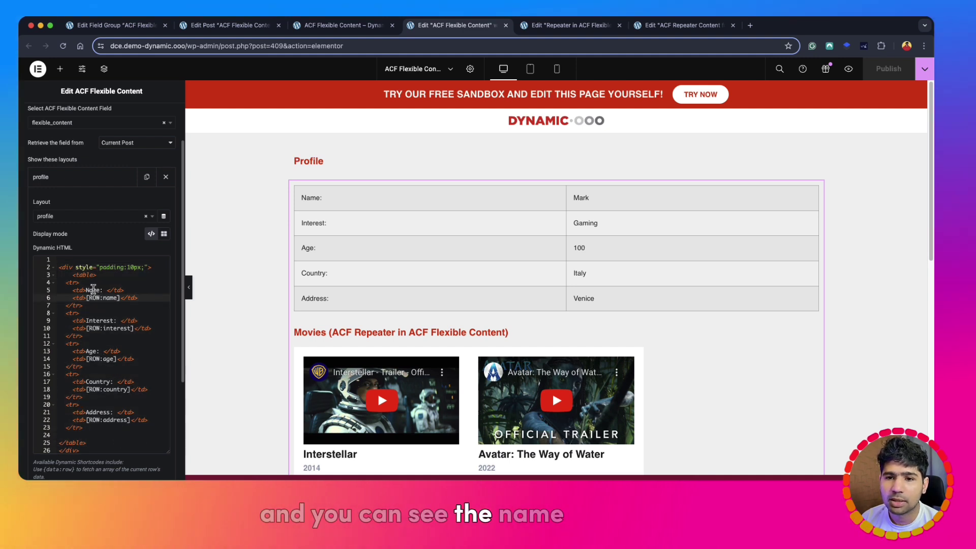
{"action": "left_click", "coordinate": [122, 304]}
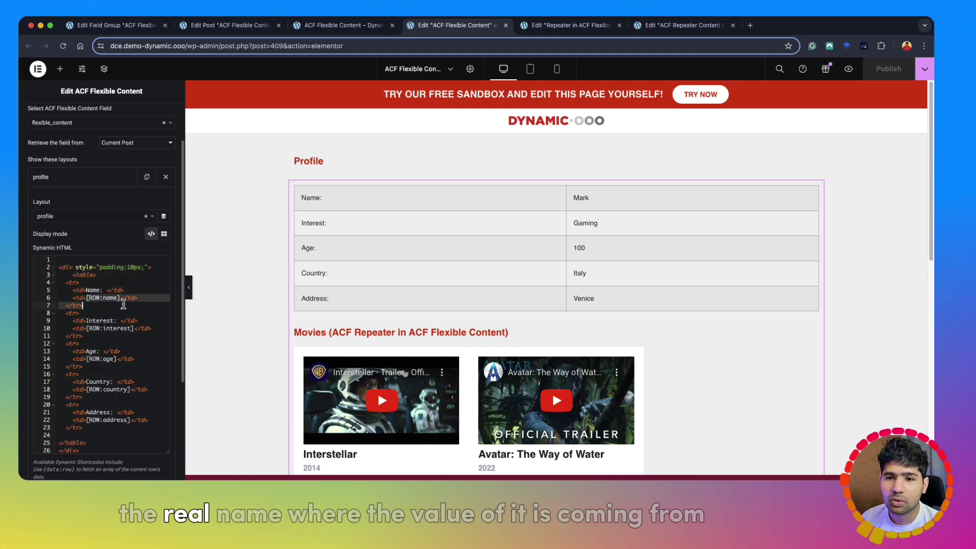
{"action": "left_click", "coordinate": [111, 299]}
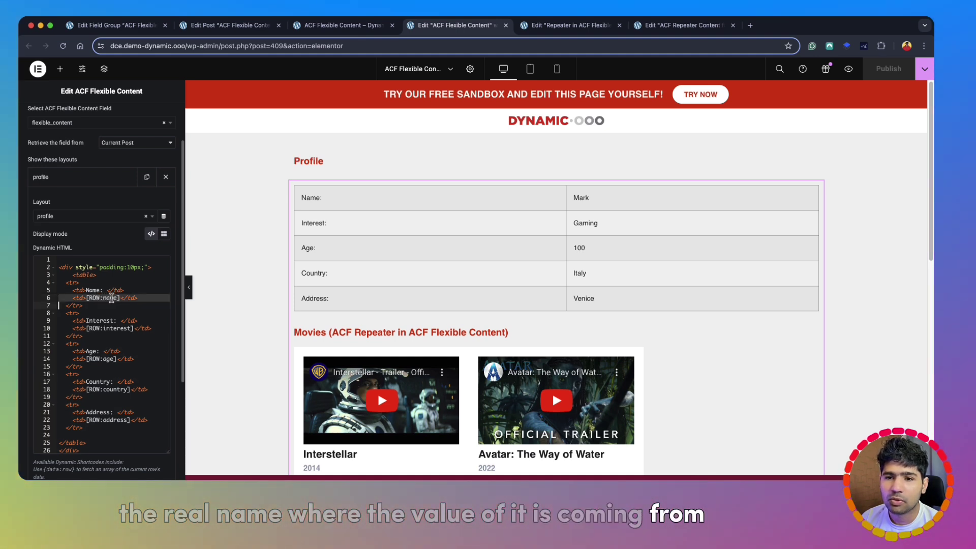
{"action": "left_click", "coordinate": [104, 329]}
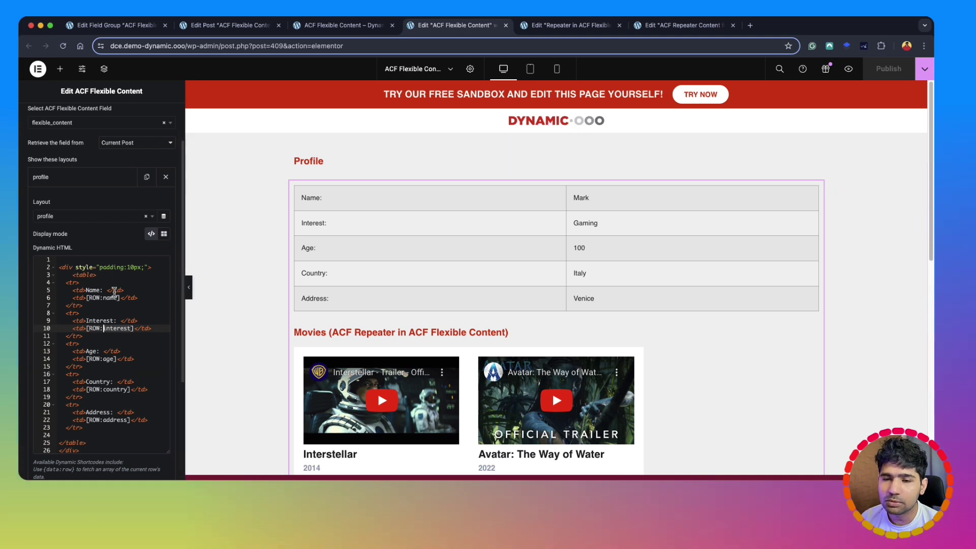
- Collapse the profile layout and expand movies to show its '[535] Repeater in ACF Flexible Layout' template
{"action": "left_click", "coordinate": [81, 177]}
{"action": "left_click", "coordinate": [86, 202]}
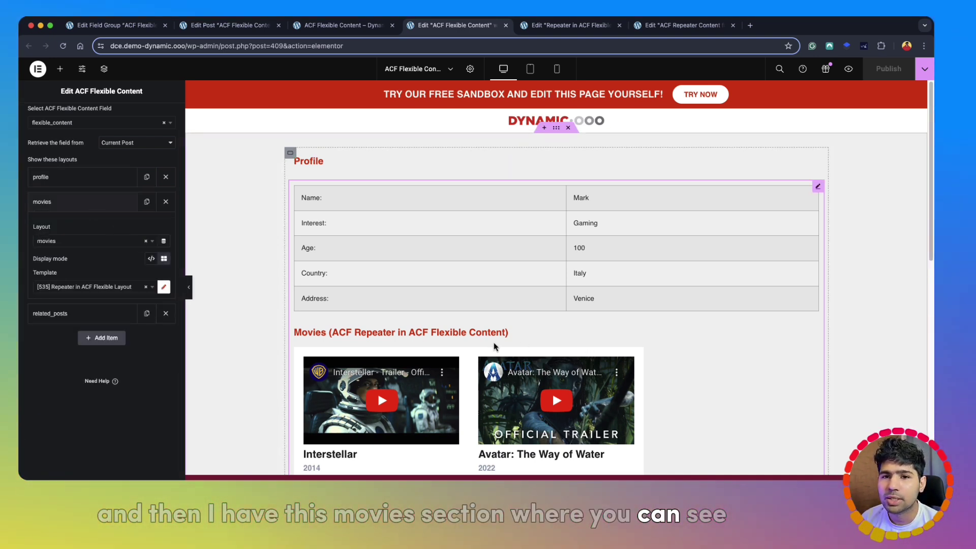
{"action": "scroll", "coordinate": [496, 346], "scroll_direction": "down", "scroll_amount": 1}
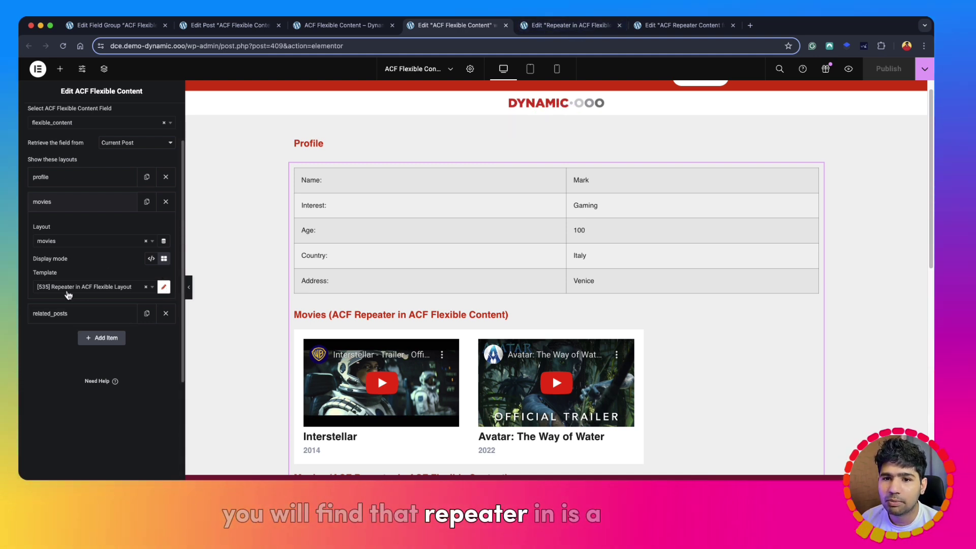
- Inspect the Movies heading and top_movies ACF Repeater widget, then open the '[570] ACF Repeater Content' template
{"action": "left_click", "coordinate": [572, 24]}
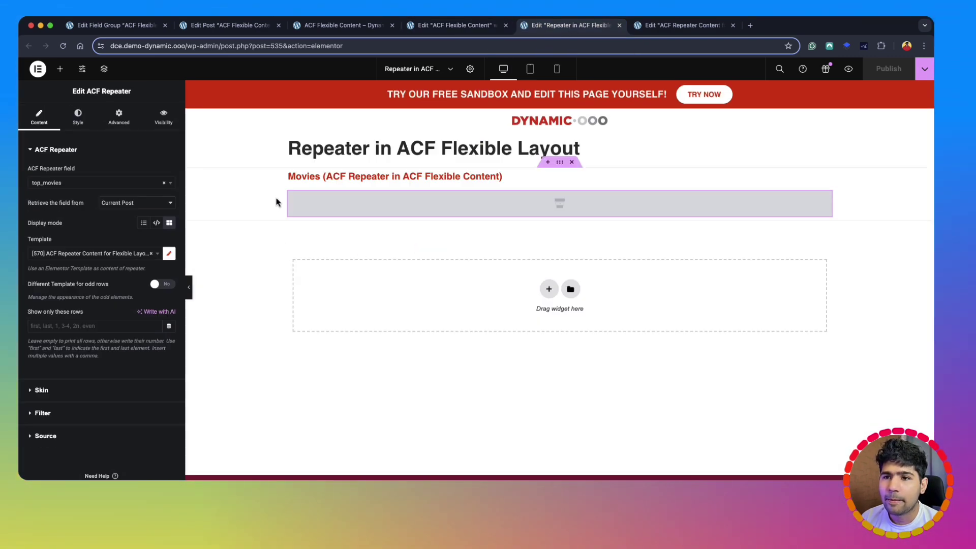
{"action": "left_click", "coordinate": [319, 184]}
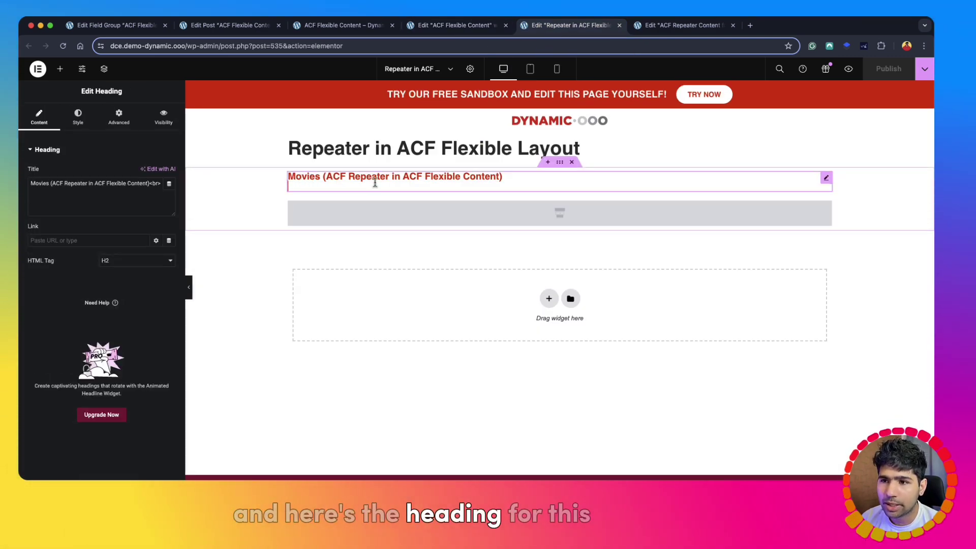
{"action": "left_click", "coordinate": [825, 208]}
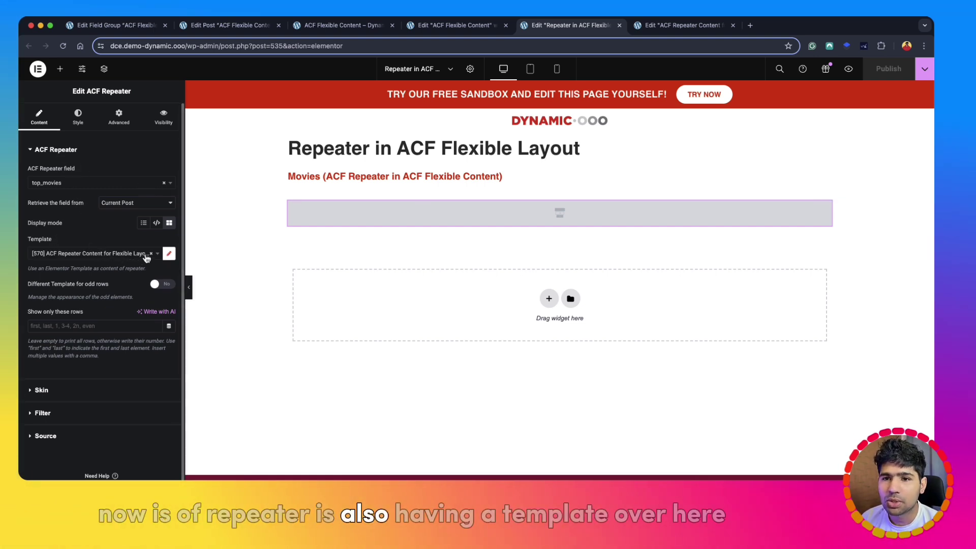
{"action": "left_click", "coordinate": [654, 28]}
{"action": "scroll", "coordinate": [659, 209], "scroll_direction": "up", "scroll_amount": 3}
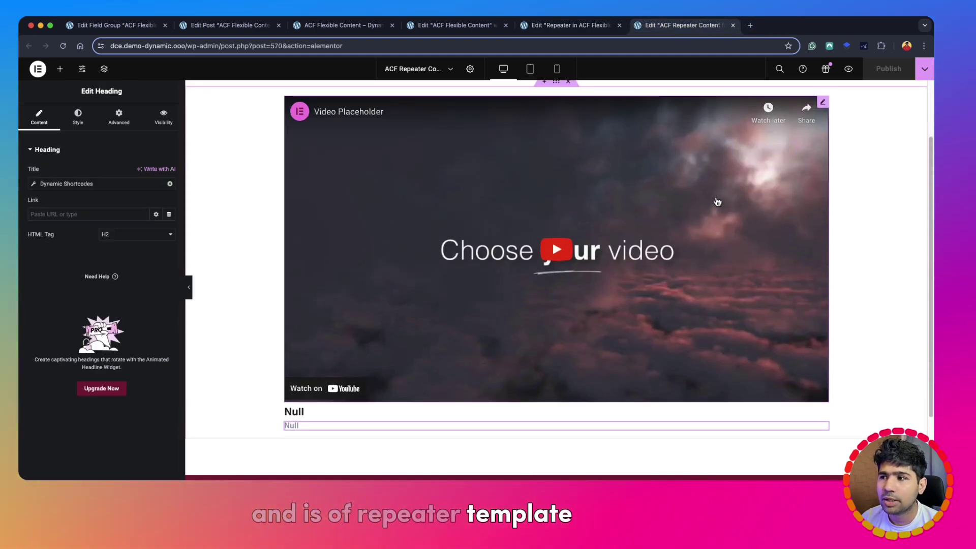
- Inspect the video widget's source and the Null headings' movie_name dynamic shortcodes, then return to the field group
{"action": "left_click", "coordinate": [822, 102]}
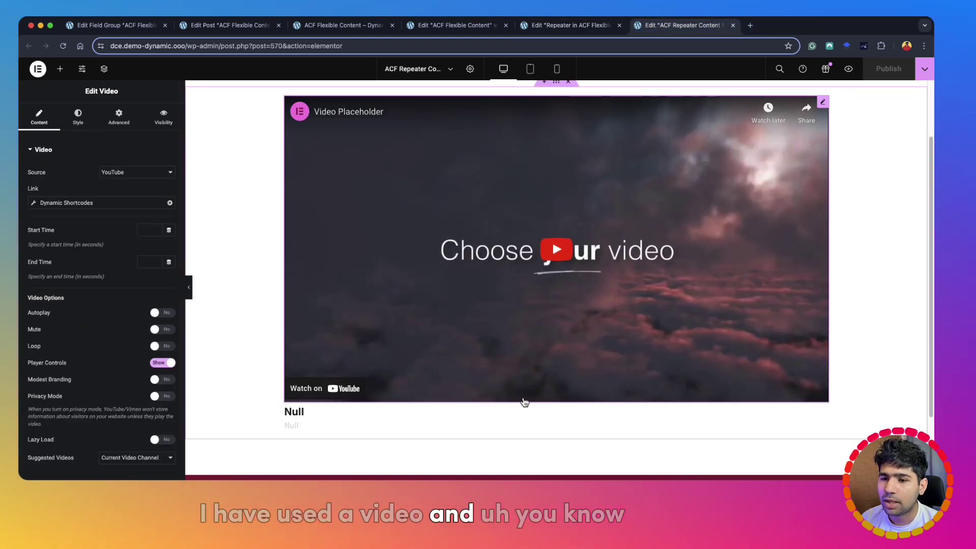
{"action": "left_click", "coordinate": [318, 410]}
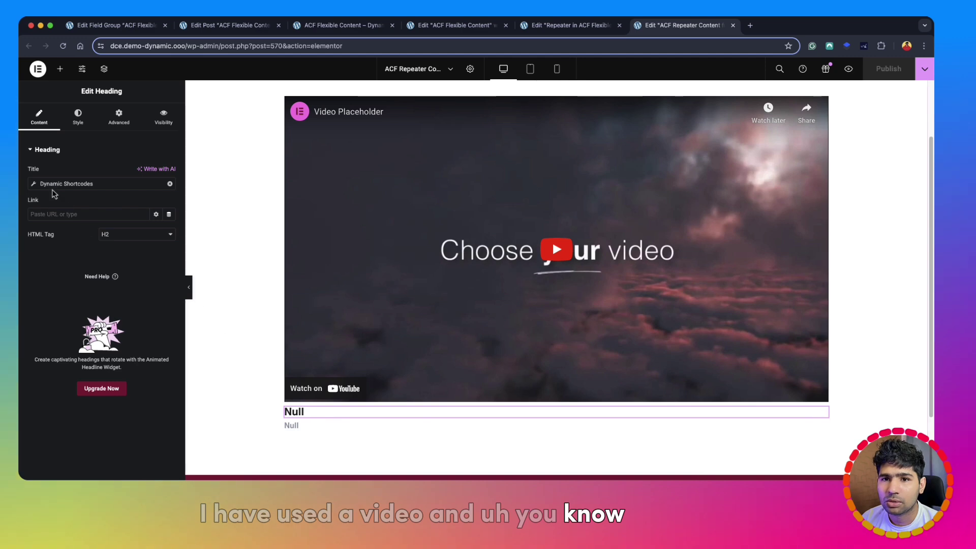
{"action": "left_click", "coordinate": [65, 185]}
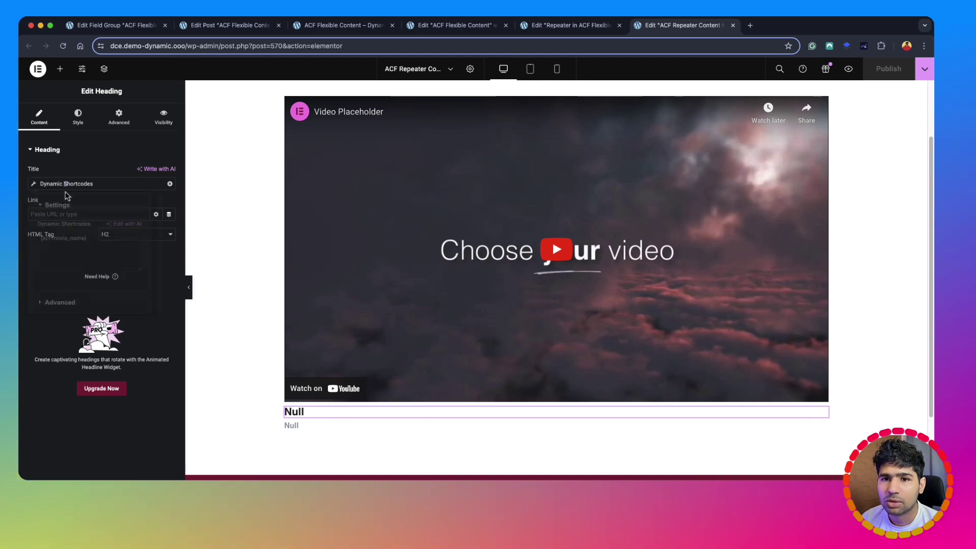
{"action": "left_click", "coordinate": [305, 429]}
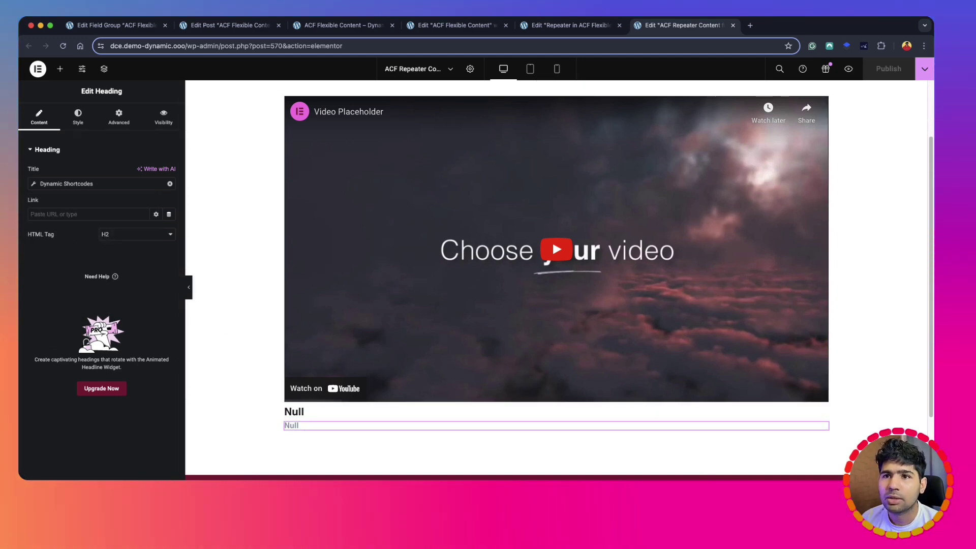
{"action": "left_click", "coordinate": [112, 25]}
- Review the Movies layout's Top Movies sub fields, then show the second heading's [acf:launch_year] shortcode
{"action": "scroll", "coordinate": [342, 359], "scroll_direction": "up", "scroll_amount": 5}
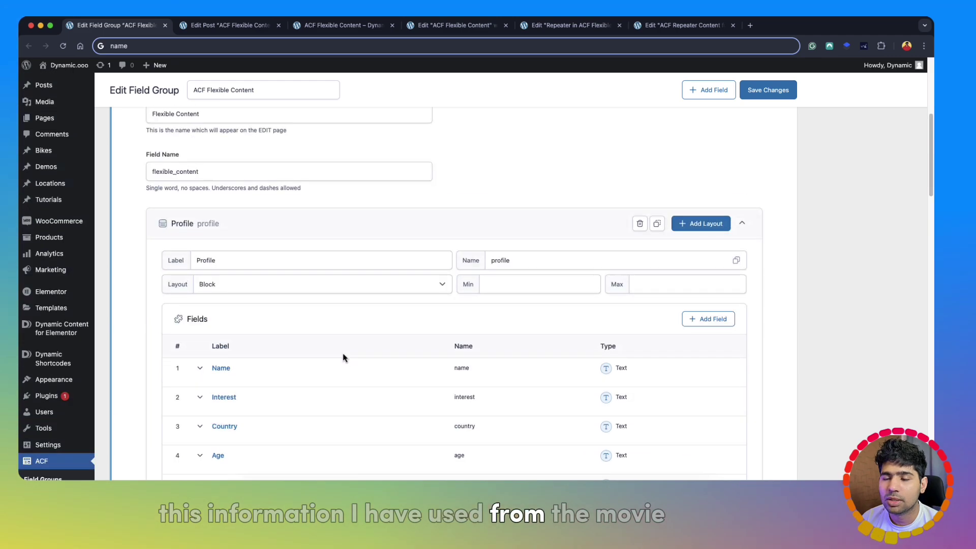
{"action": "scroll", "coordinate": [293, 319], "scroll_direction": "up", "scroll_amount": 5}
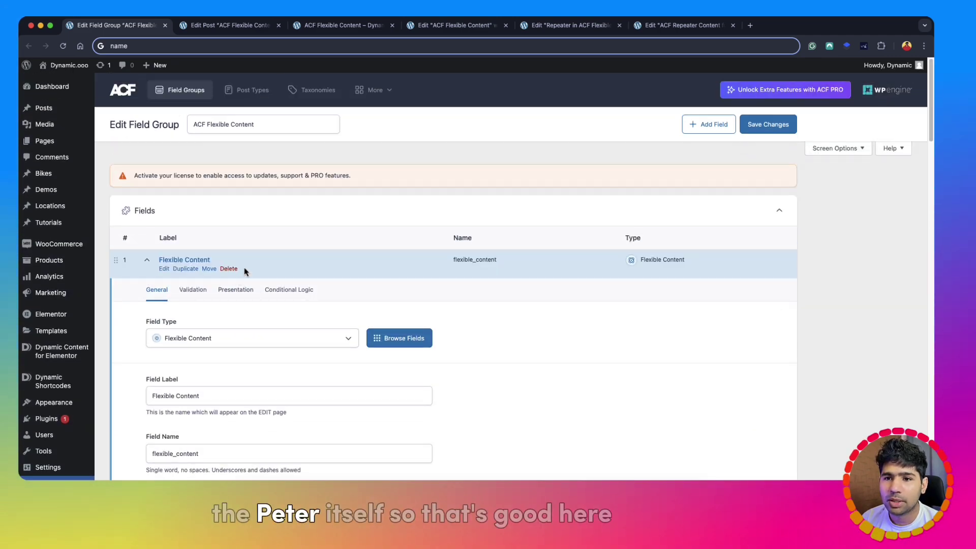
{"action": "left_click", "coordinate": [269, 268]}
{"action": "scroll", "coordinate": [361, 338], "scroll_direction": "down", "scroll_amount": 5}
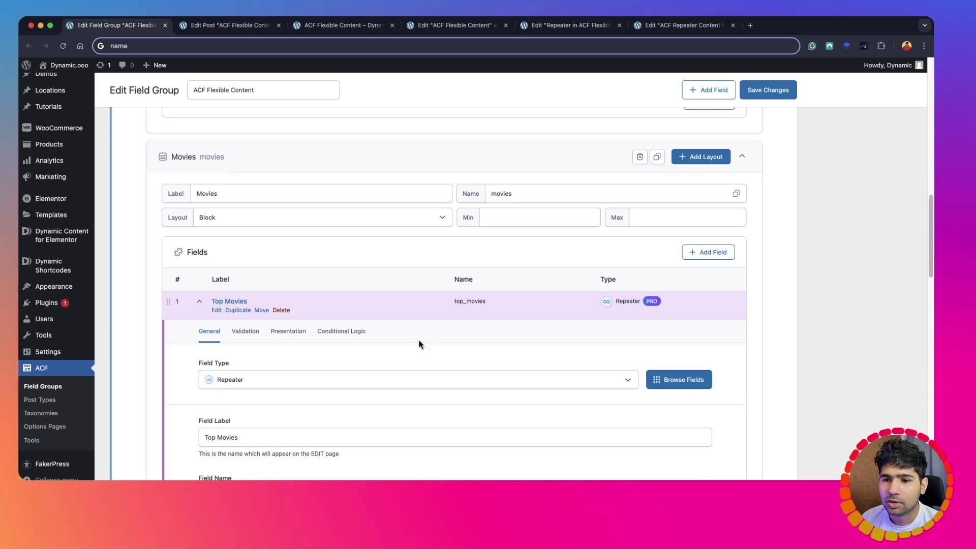
{"action": "scroll", "coordinate": [408, 331], "scroll_direction": "down", "scroll_amount": 6}
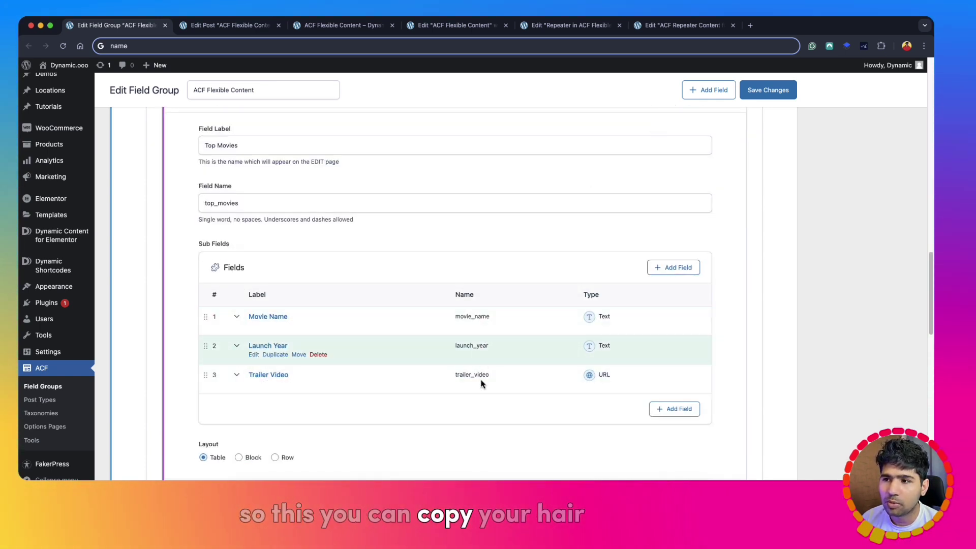
{"action": "left_click", "coordinate": [700, 26]}
{"action": "left_click", "coordinate": [68, 183]}
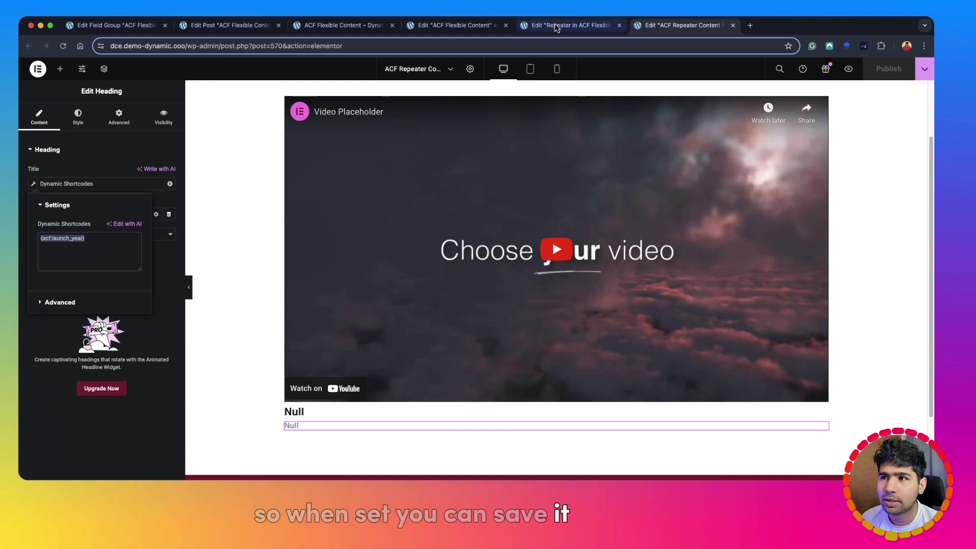
- Expand the related_posts layout, showing its '[544] Relationship in ACF Flexible Content' template
{"action": "left_click", "coordinate": [569, 25]}
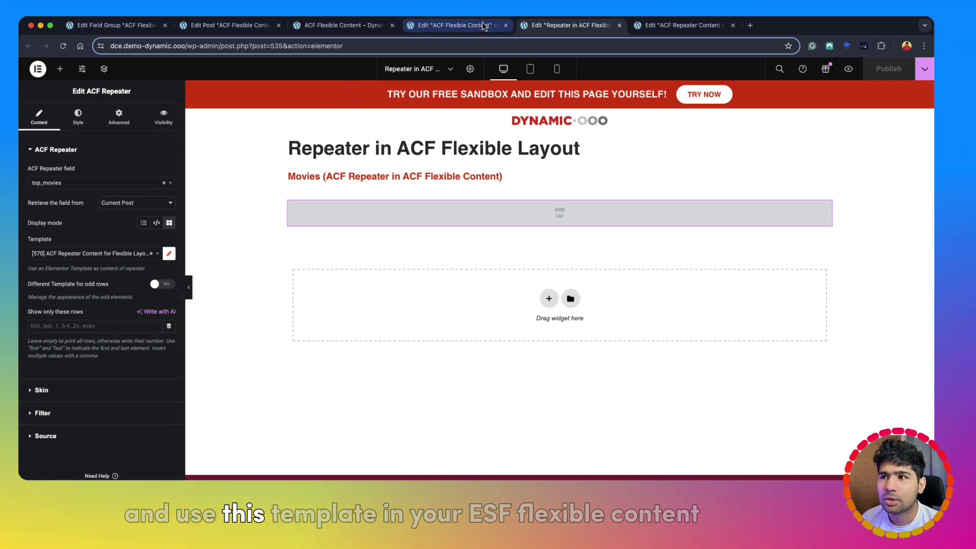
{"action": "left_click", "coordinate": [481, 24]}
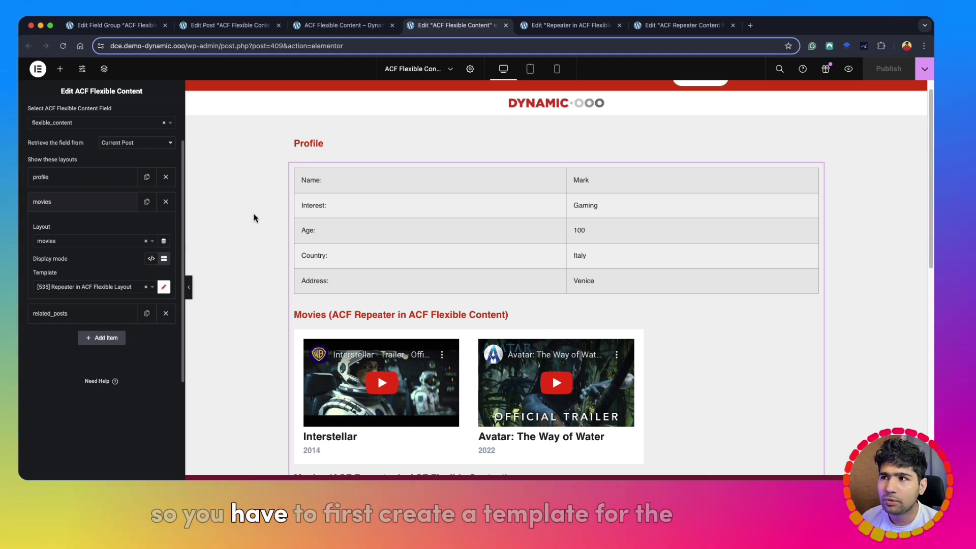
{"action": "left_click", "coordinate": [665, 31]}
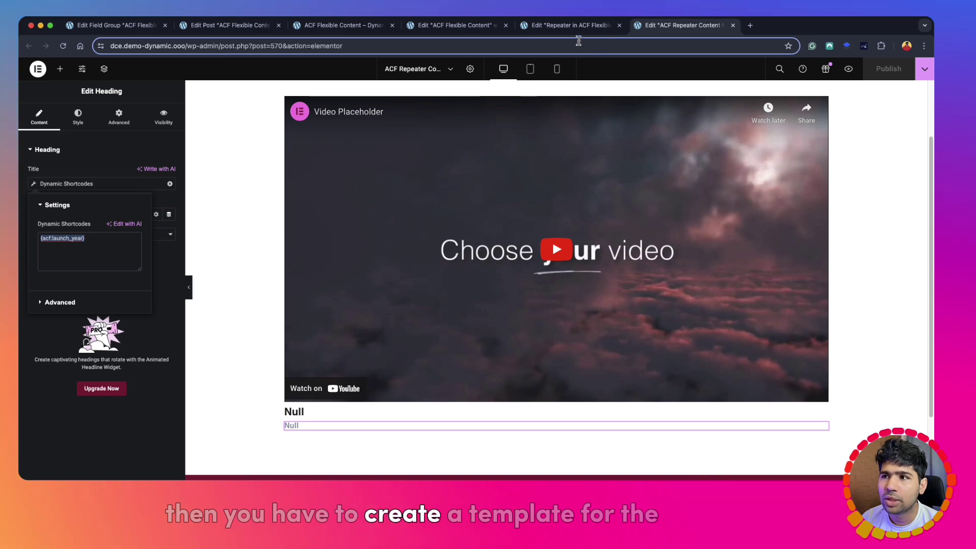
{"action": "left_click", "coordinate": [545, 28]}
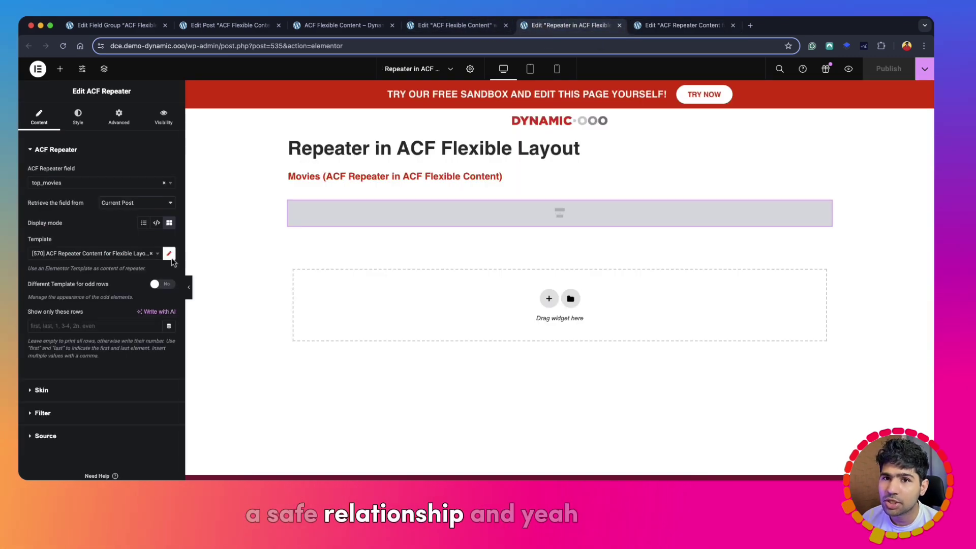
{"action": "left_click", "coordinate": [478, 25]}
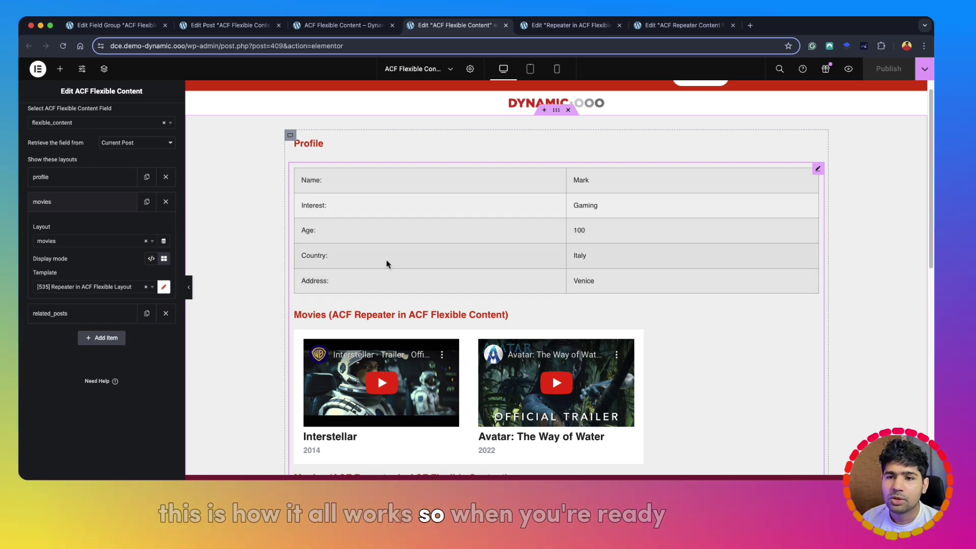
{"action": "scroll", "coordinate": [427, 184], "scroll_direction": "down", "scroll_amount": 3}
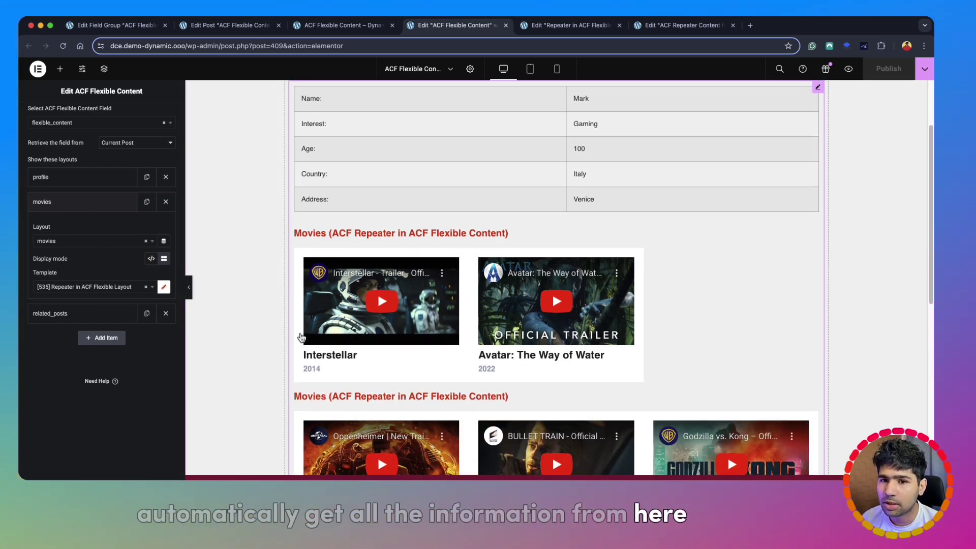
{"action": "left_click", "coordinate": [75, 321]}
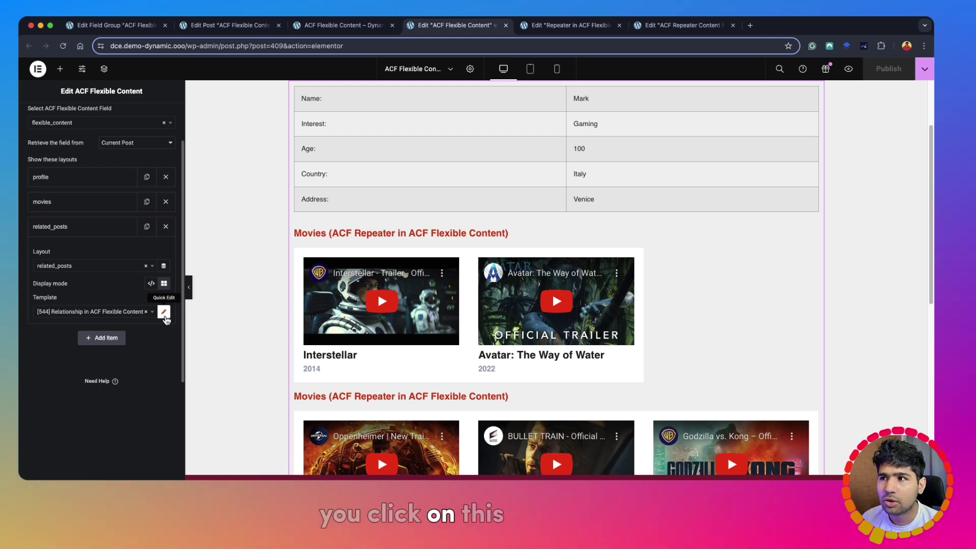
- Quick-edit the Relationship in ACF Flexible Content template and select its ACF Relationship widget
{"action": "left_click", "coordinate": [164, 311]}
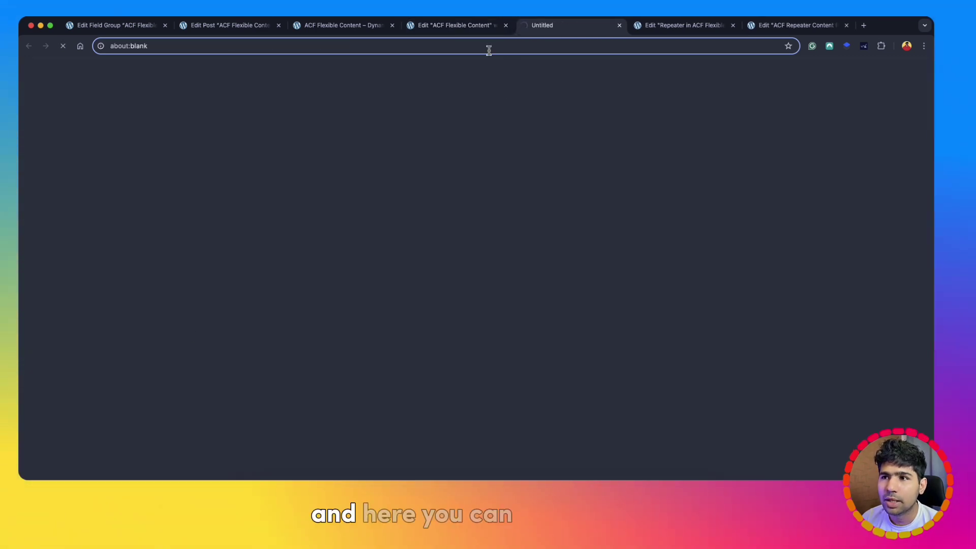
{"action": "left_click", "coordinate": [475, 32]}
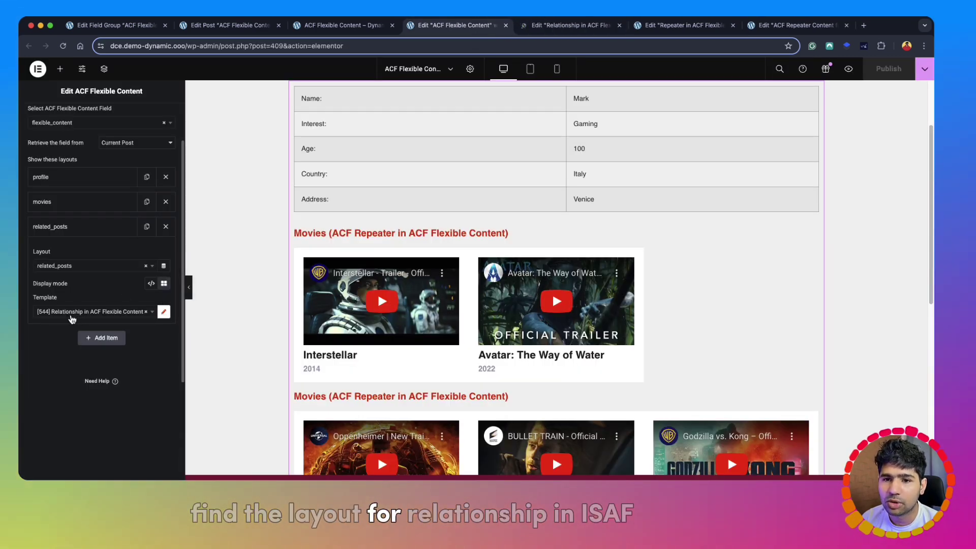
{"action": "left_click", "coordinate": [567, 31]}
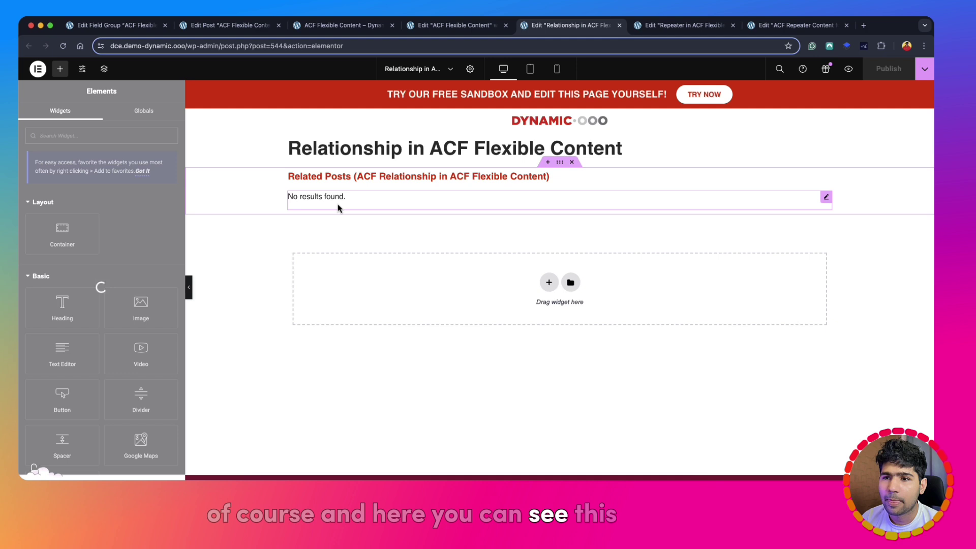
{"action": "left_click", "coordinate": [338, 207]}
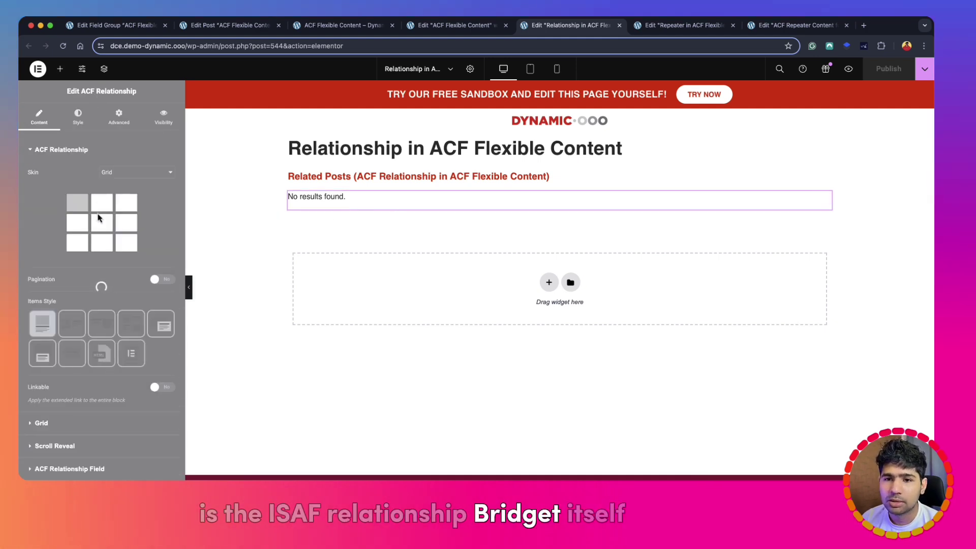
{"action": "left_click", "coordinate": [460, 26]}
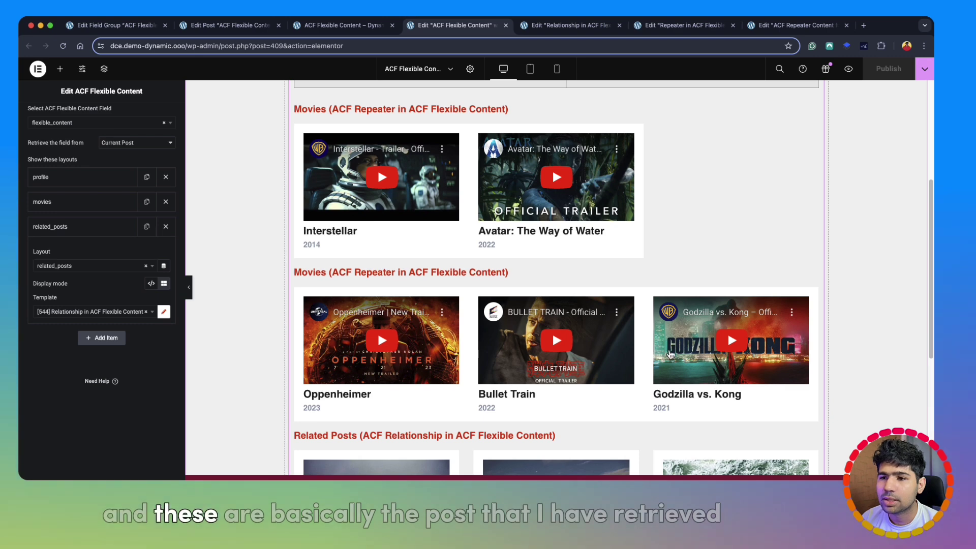
{"action": "scroll", "coordinate": [558, 335], "scroll_direction": "down", "scroll_amount": 6}
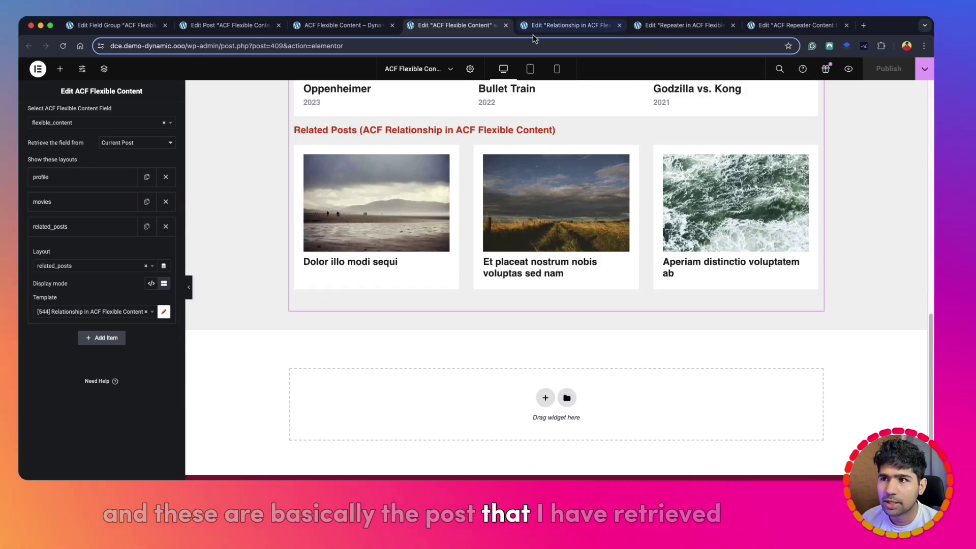
{"action": "left_click", "coordinate": [569, 26]}
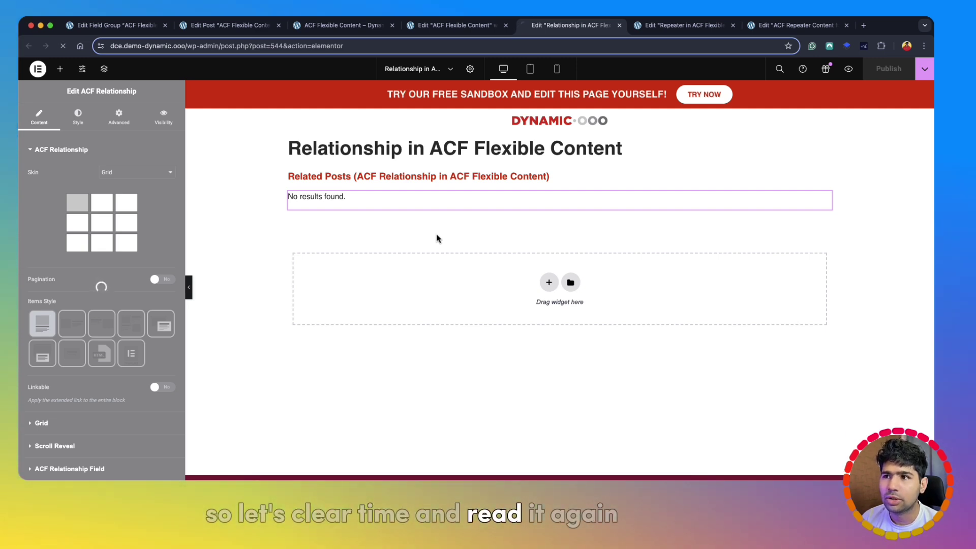
- Reload the template editor and review the widget's Grid, skin and Relationship Field settings
{"action": "key", "text": "super+r"}
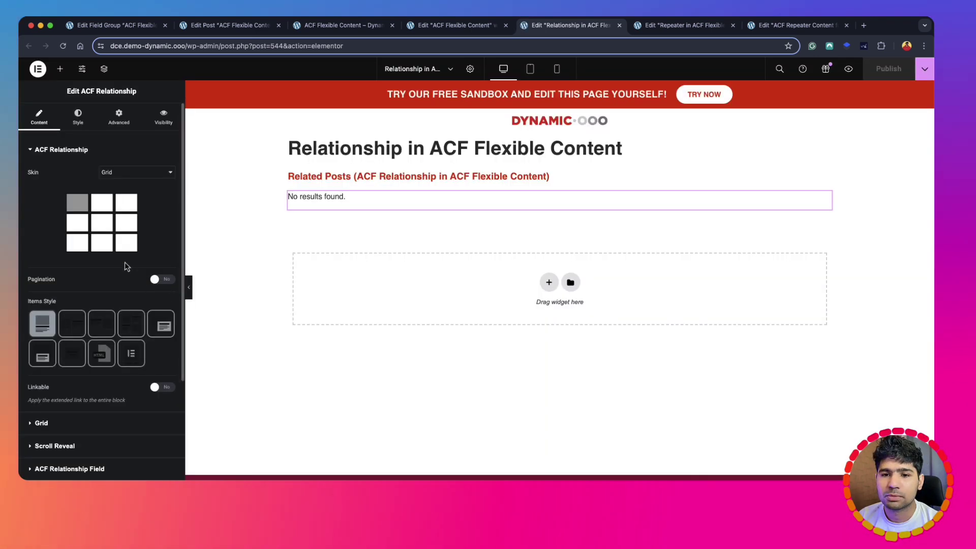
{"action": "scroll", "coordinate": [87, 322], "scroll_direction": "down", "scroll_amount": 3}
{"action": "left_click", "coordinate": [87, 319]}
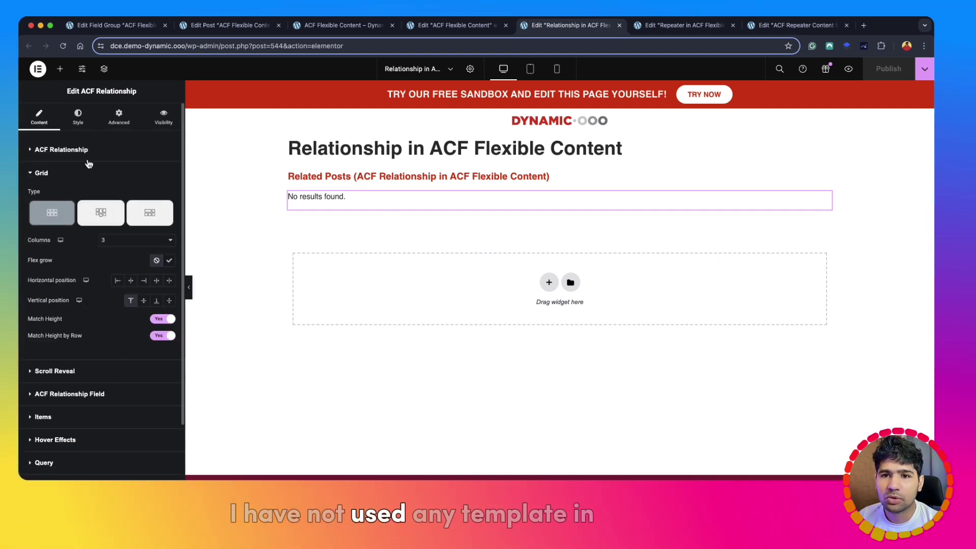
{"action": "left_click", "coordinate": [66, 150]}
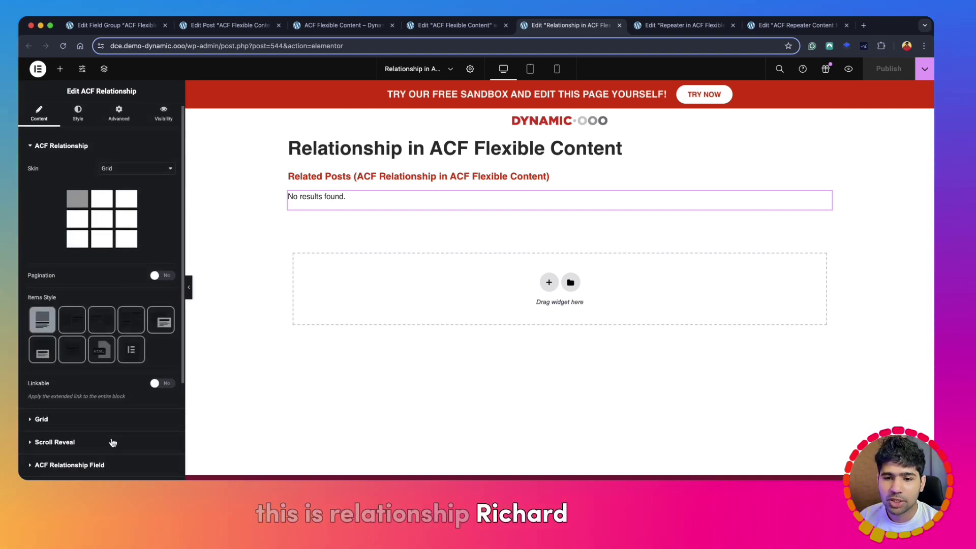
{"action": "scroll", "coordinate": [107, 452], "scroll_direction": "down", "scroll_amount": 1}
{"action": "left_click", "coordinate": [102, 462]}
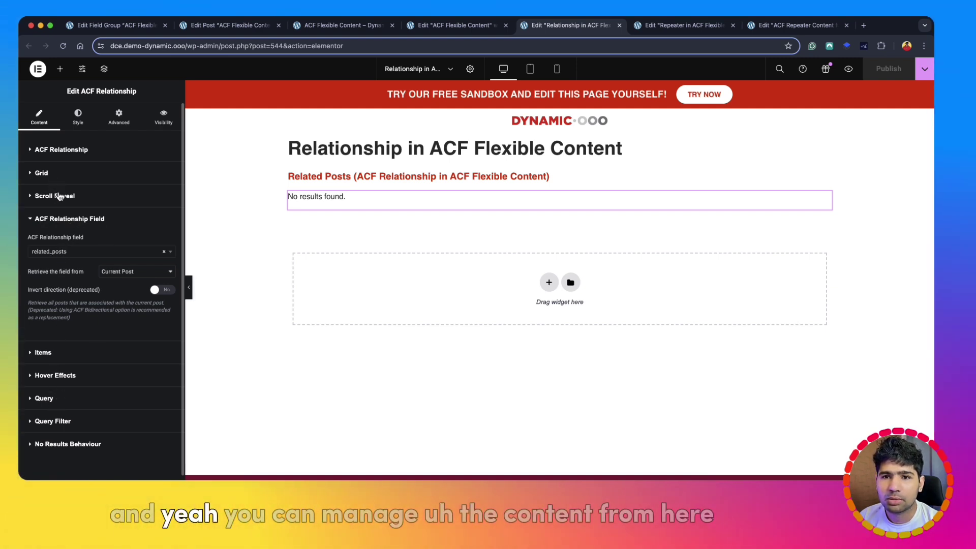
{"action": "left_click", "coordinate": [66, 175]}
{"action": "left_click", "coordinate": [92, 154]}
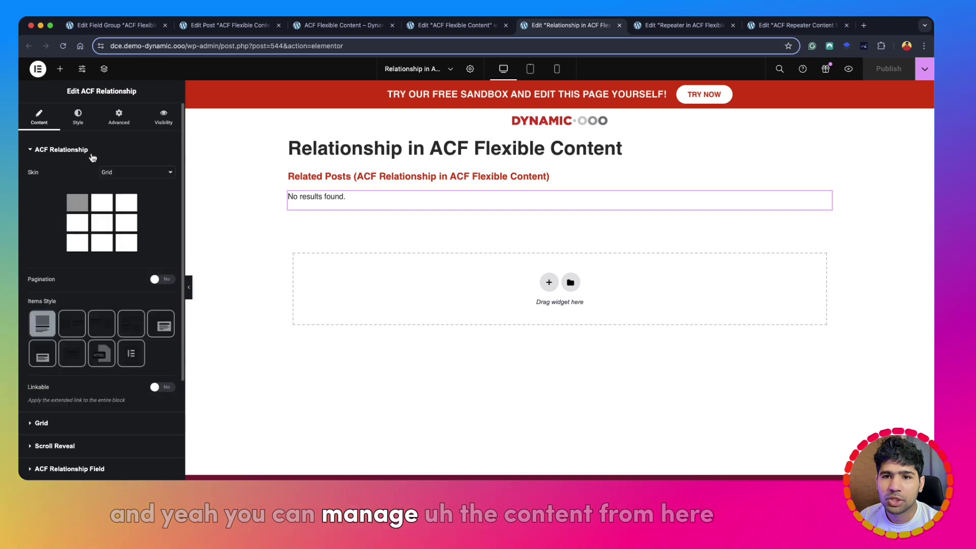
- Check the related posts' Items list, including Featured Image, and the block Style options
{"action": "scroll", "coordinate": [92, 334], "scroll_direction": "down", "scroll_amount": 3}
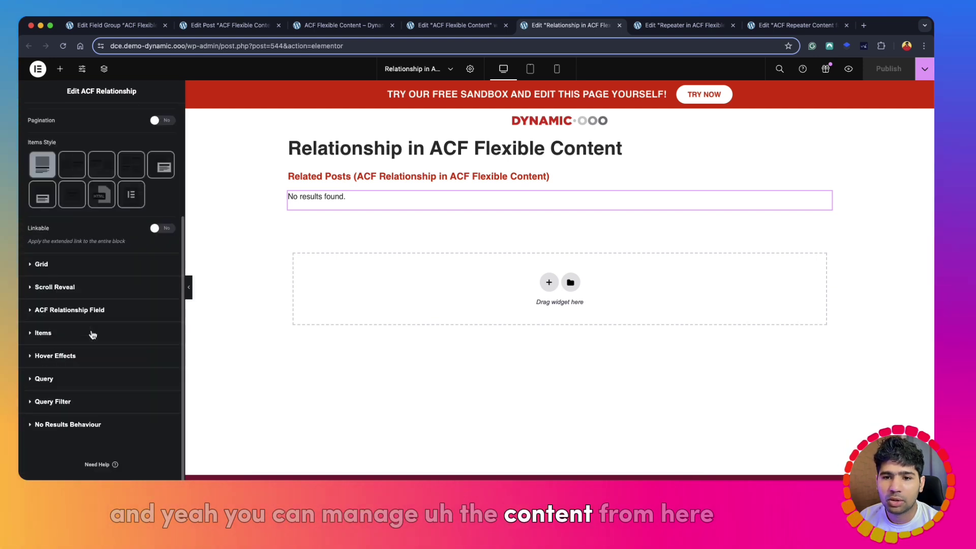
{"action": "left_click", "coordinate": [79, 337]}
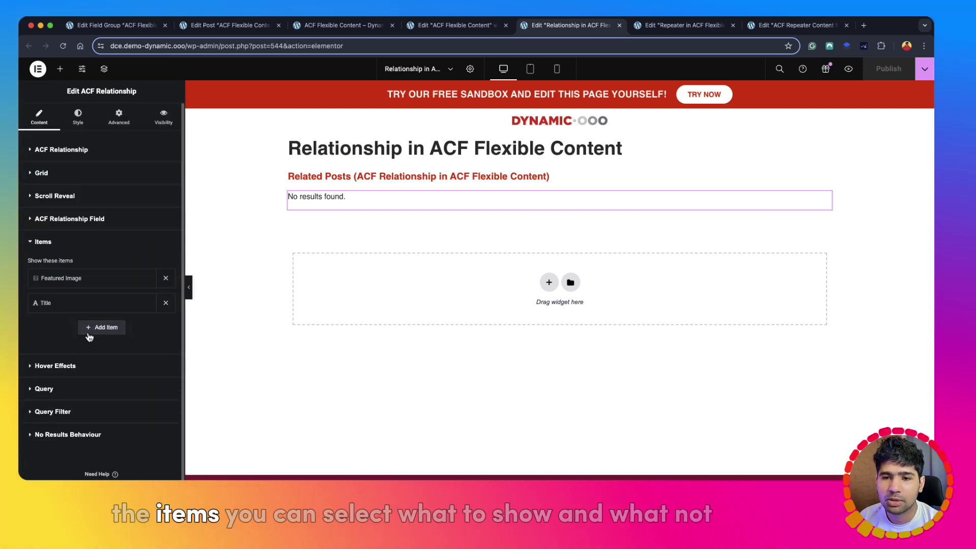
{"action": "left_click", "coordinate": [66, 283]}
{"action": "left_click", "coordinate": [66, 286]}
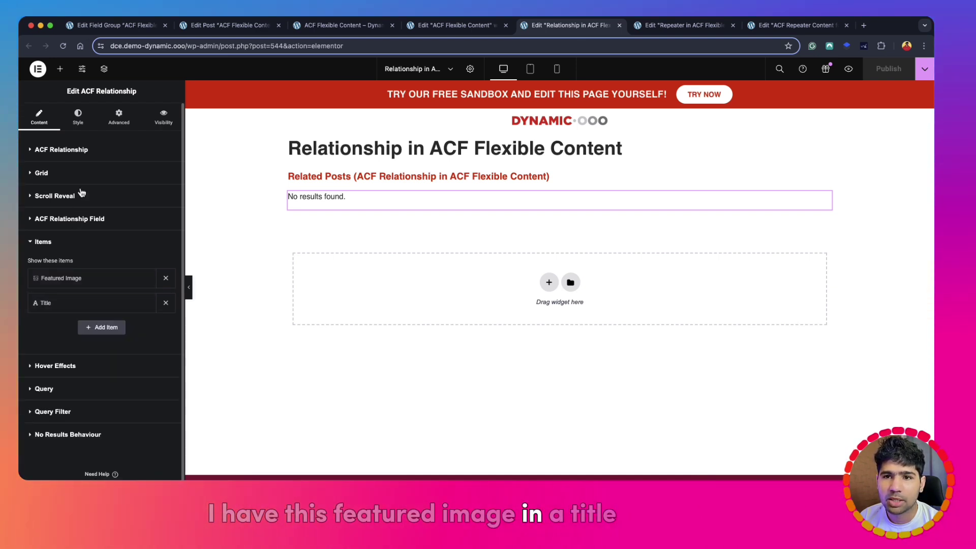
{"action": "left_click", "coordinate": [79, 117]}
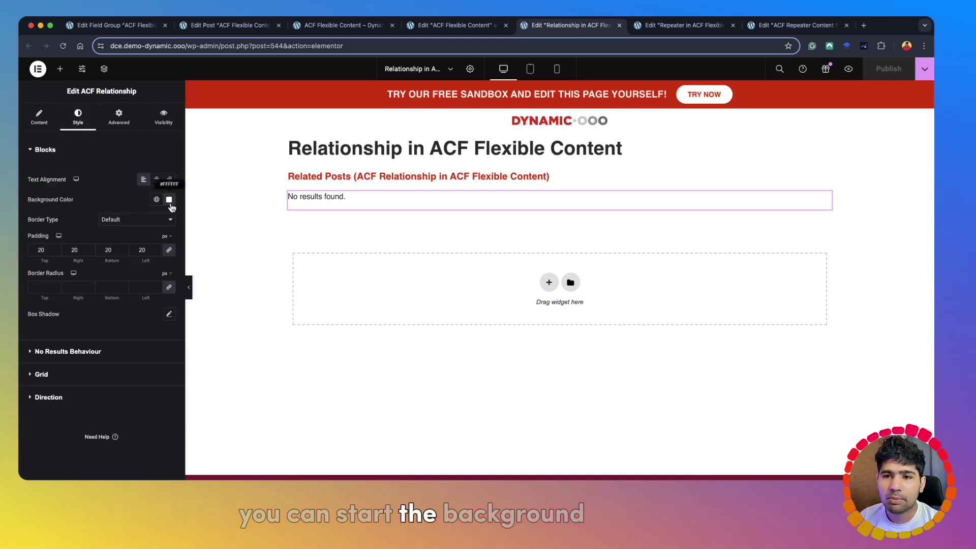
- On the Flexible Content page, collapse the related_posts layout's settings
{"action": "left_click", "coordinate": [437, 24]}
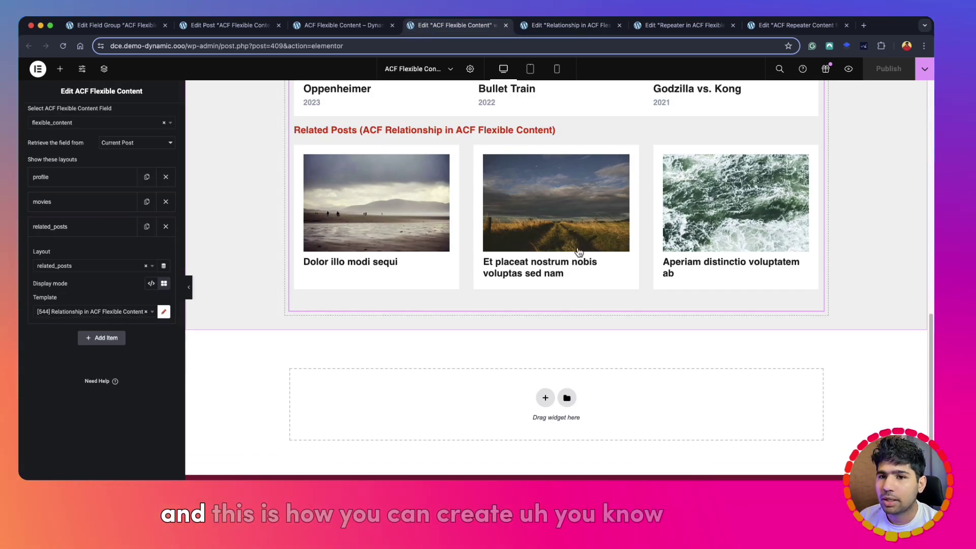
{"action": "left_click", "coordinate": [94, 232]}
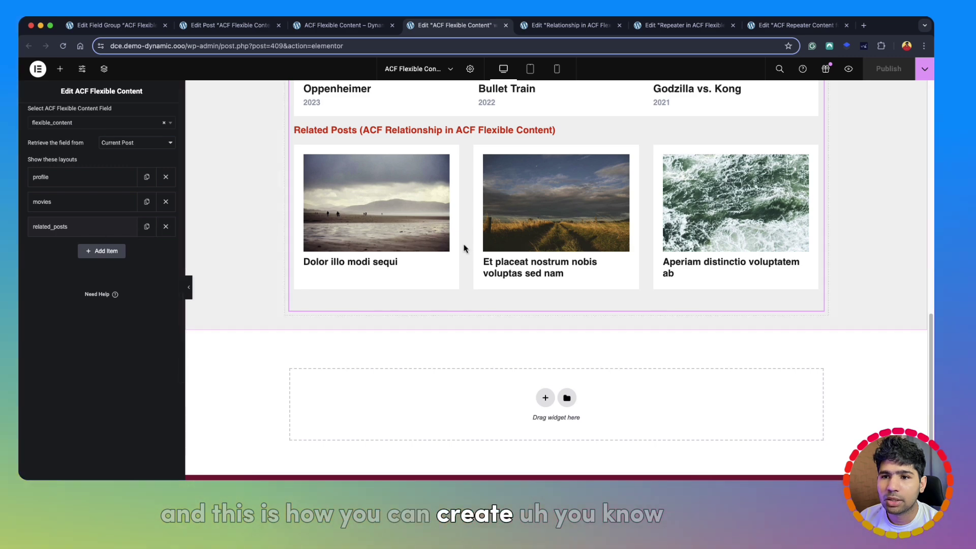
{"action": "scroll", "coordinate": [500, 239], "scroll_direction": "up", "scroll_amount": 10}
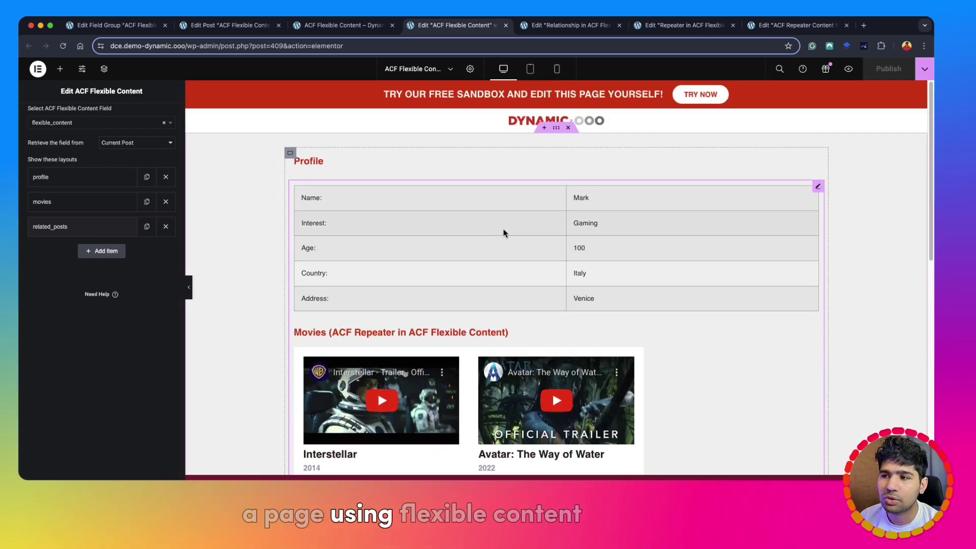